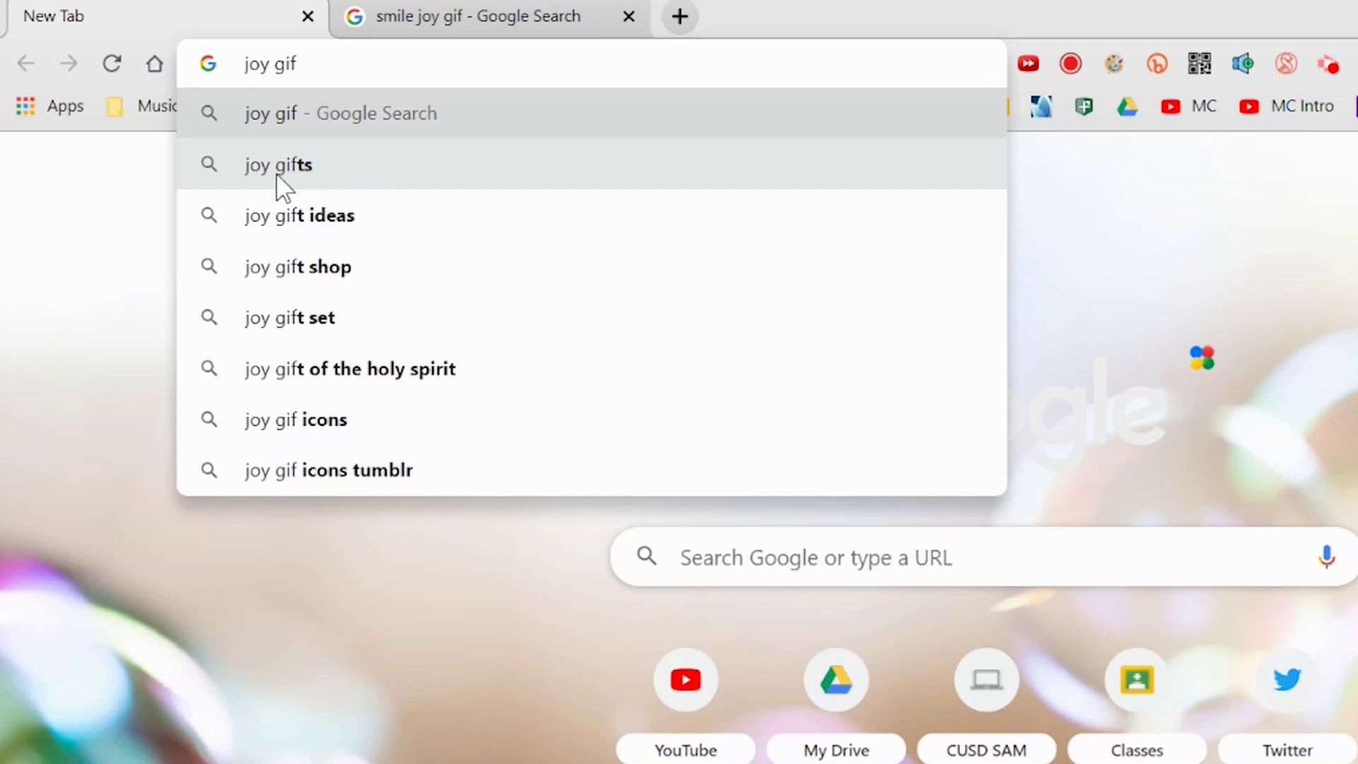
Search Google for "joy gif" and show the image results.
left_click(331, 177)
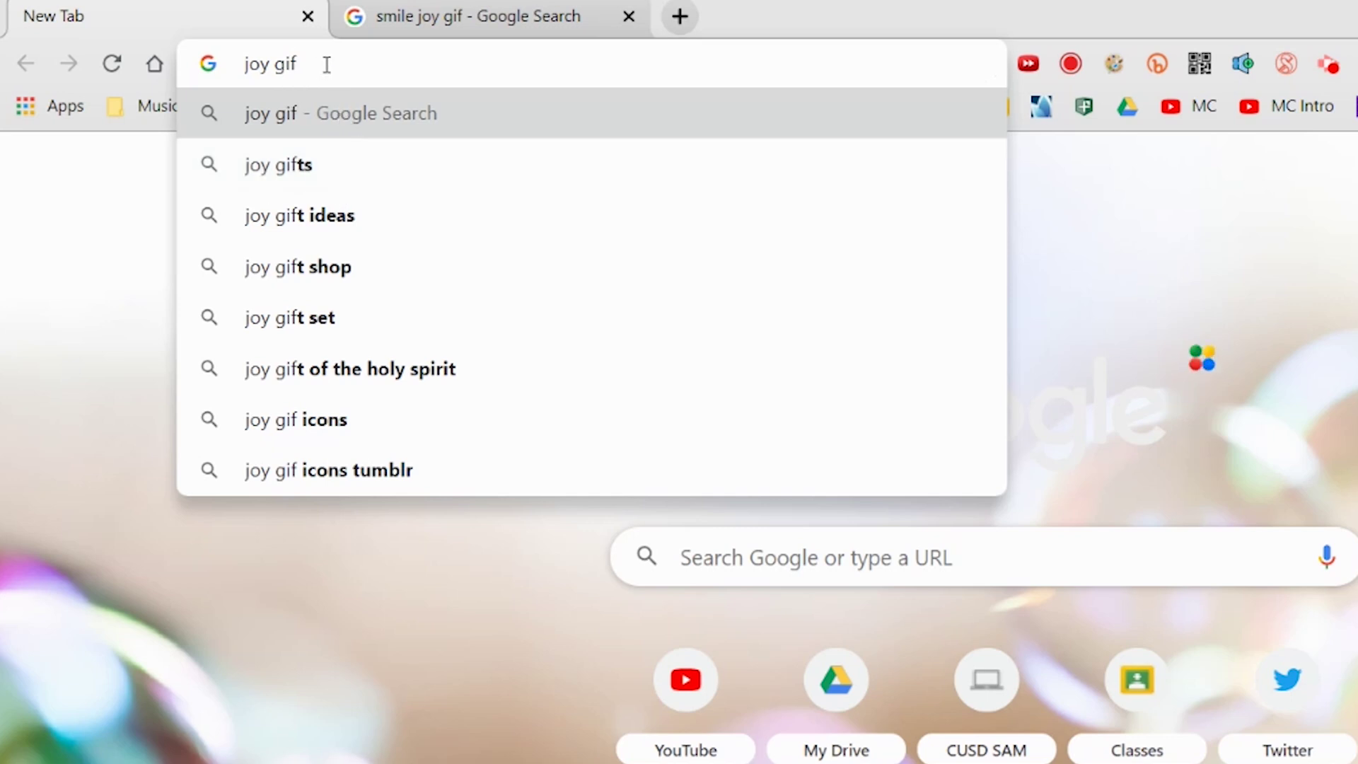
key("Return")
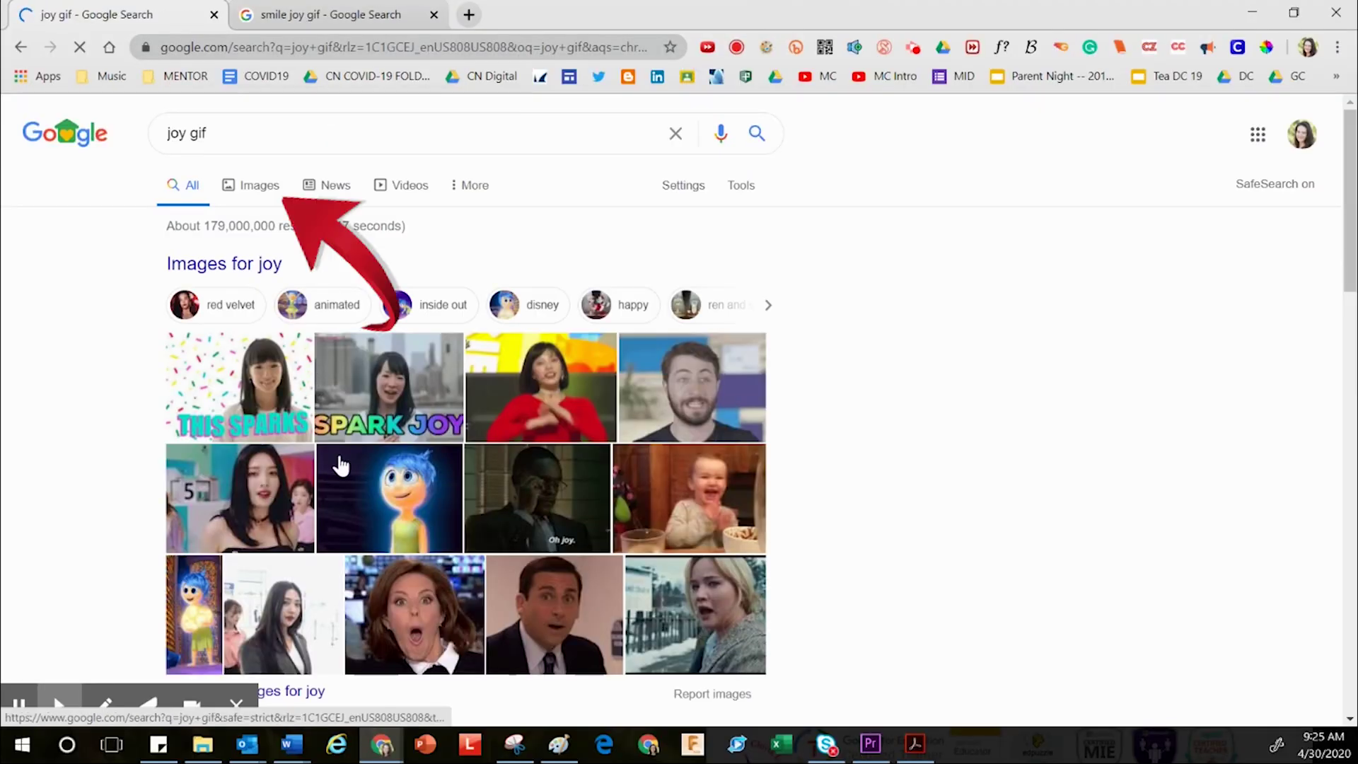
left_click(250, 198)
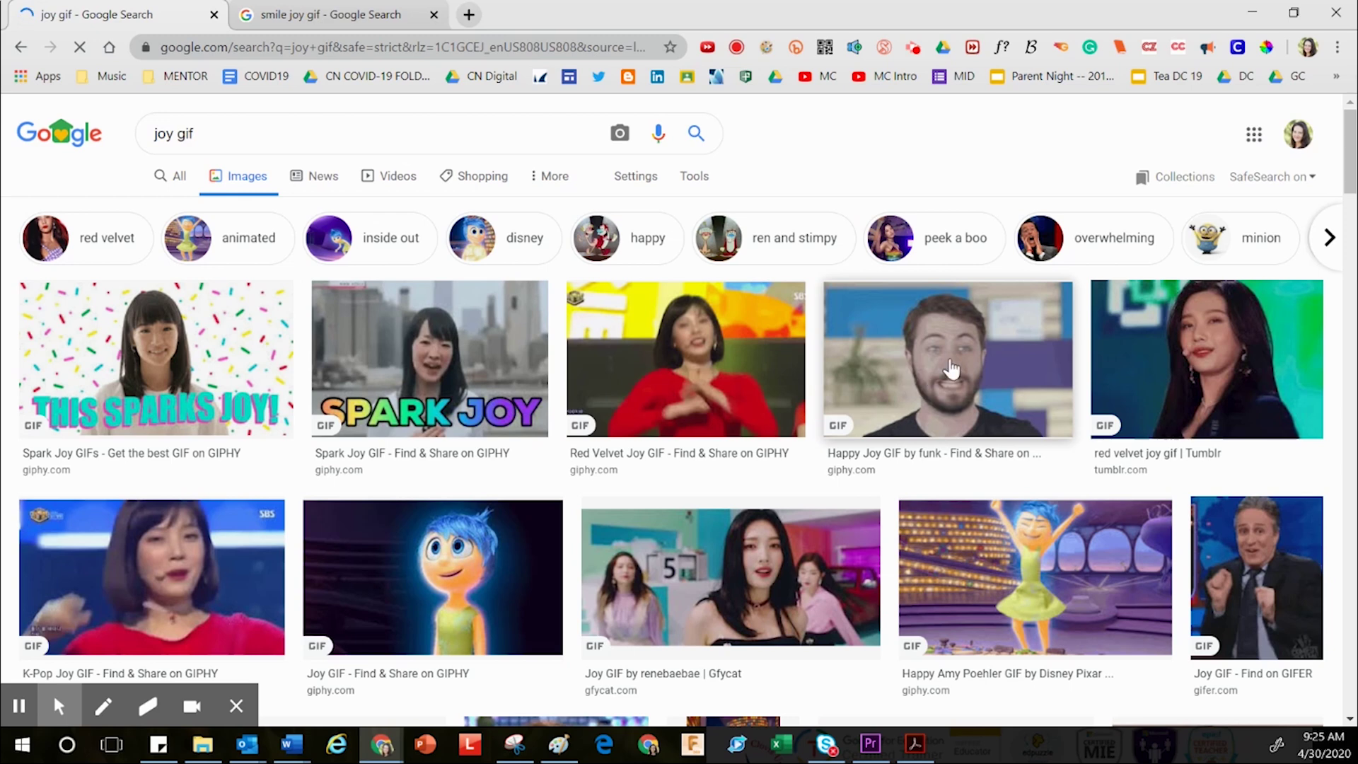
Preview the dancing Disney Pixar Joy GIF, then open the related animated Joy GIF from We Heart It.
scroll(952, 369, "down", 2)
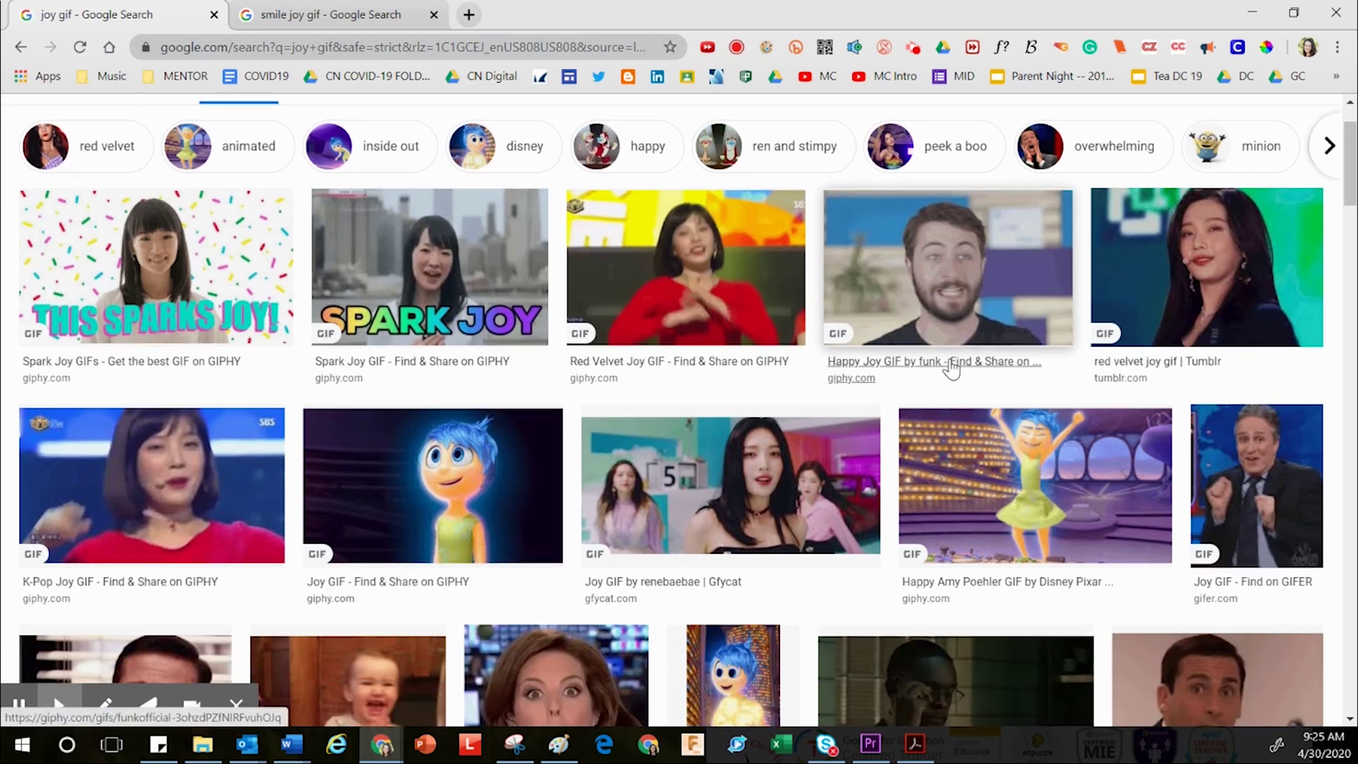
scroll(952, 369, "down", 1)
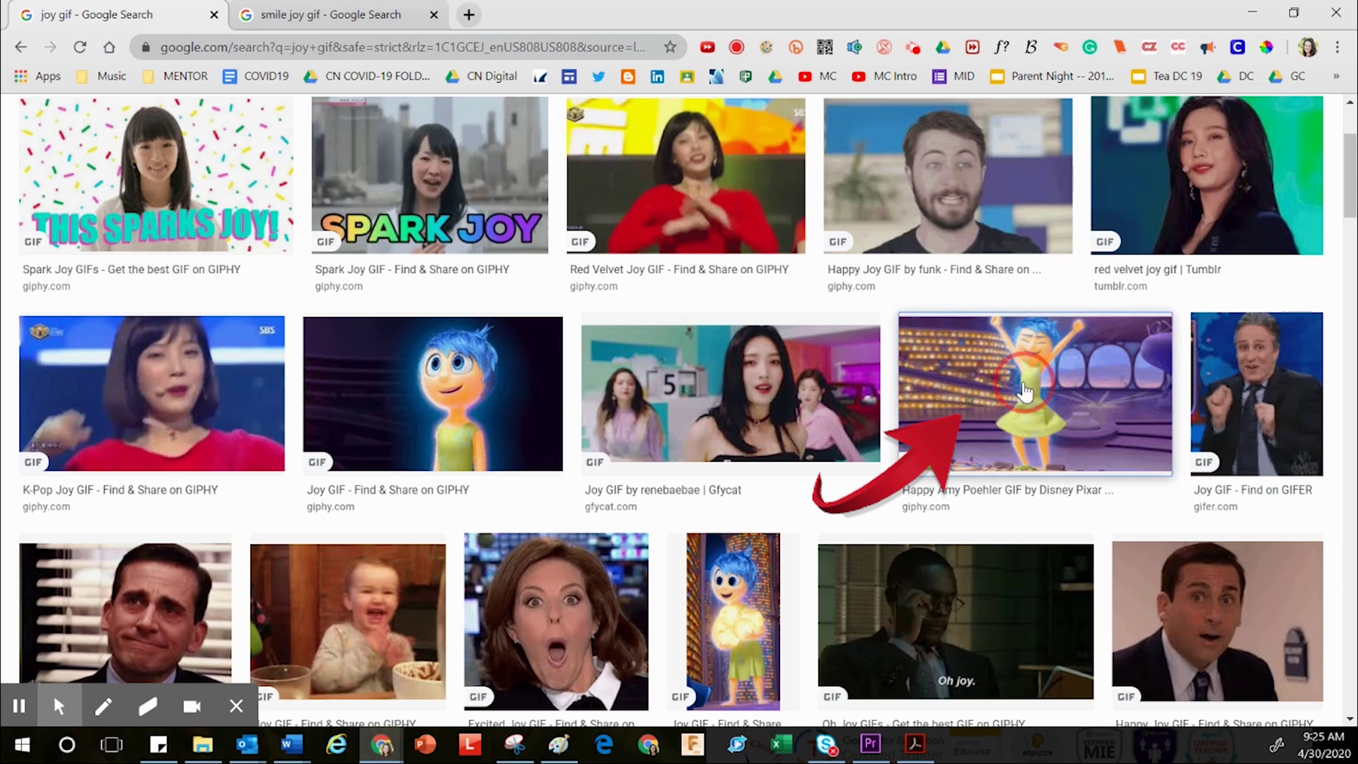
left_click(1025, 391)
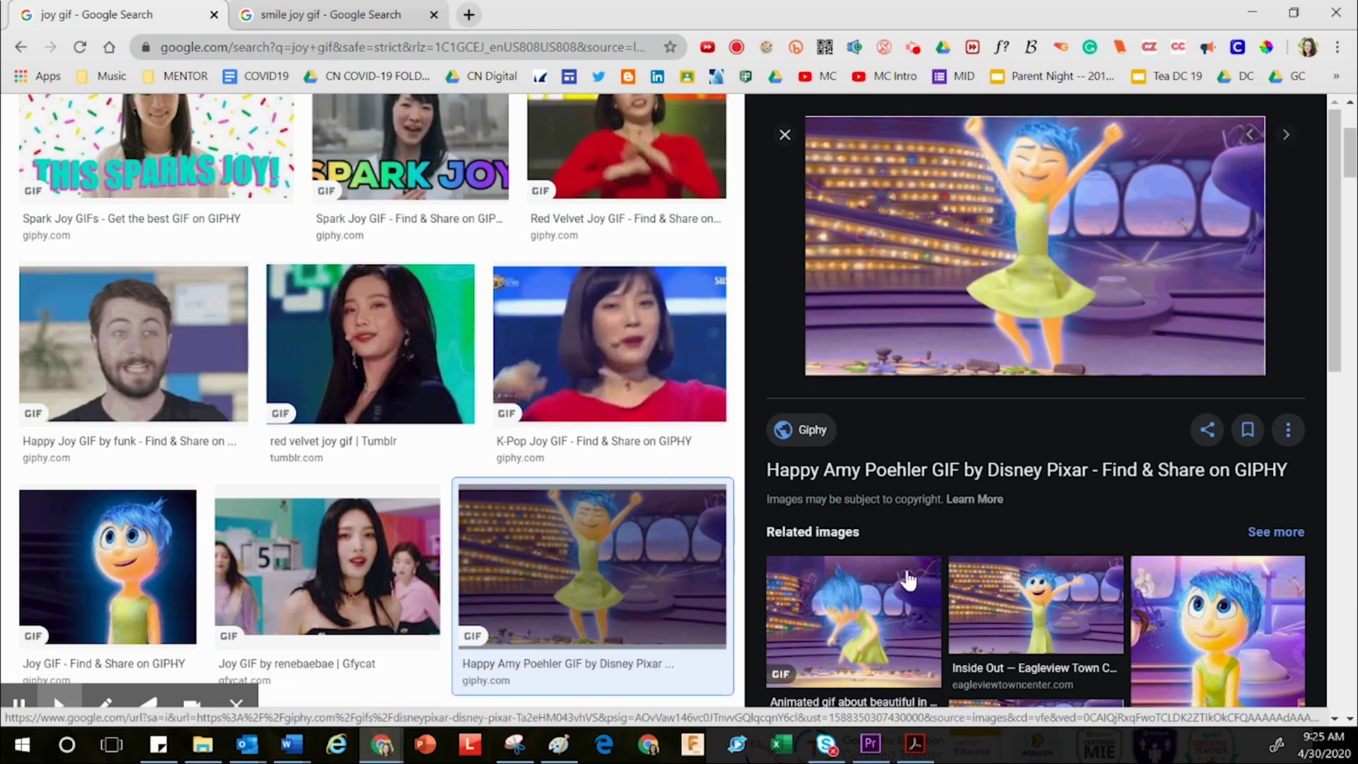
left_click(888, 598)
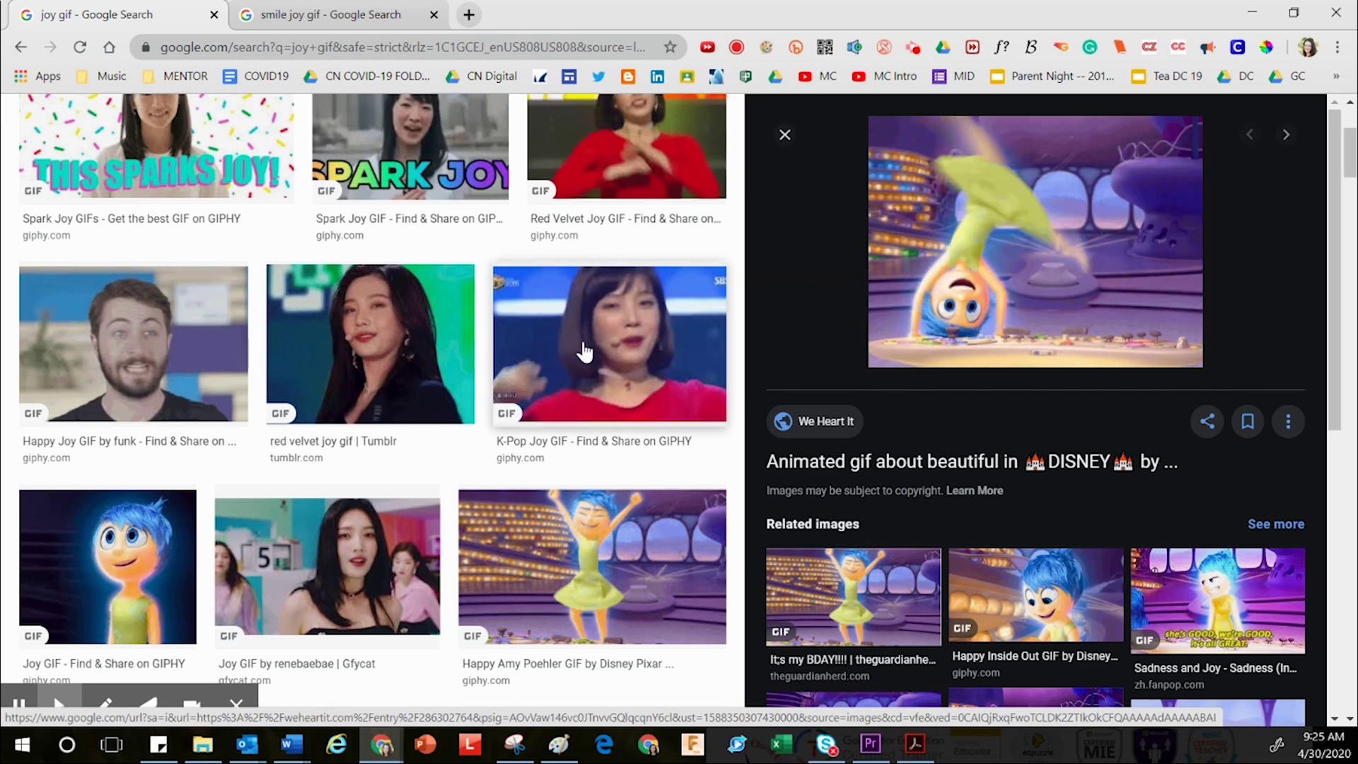
Save the previewed GIF image to the GIFs folder in Documents as "Joy - Disney 02".
right_click(1029, 239)
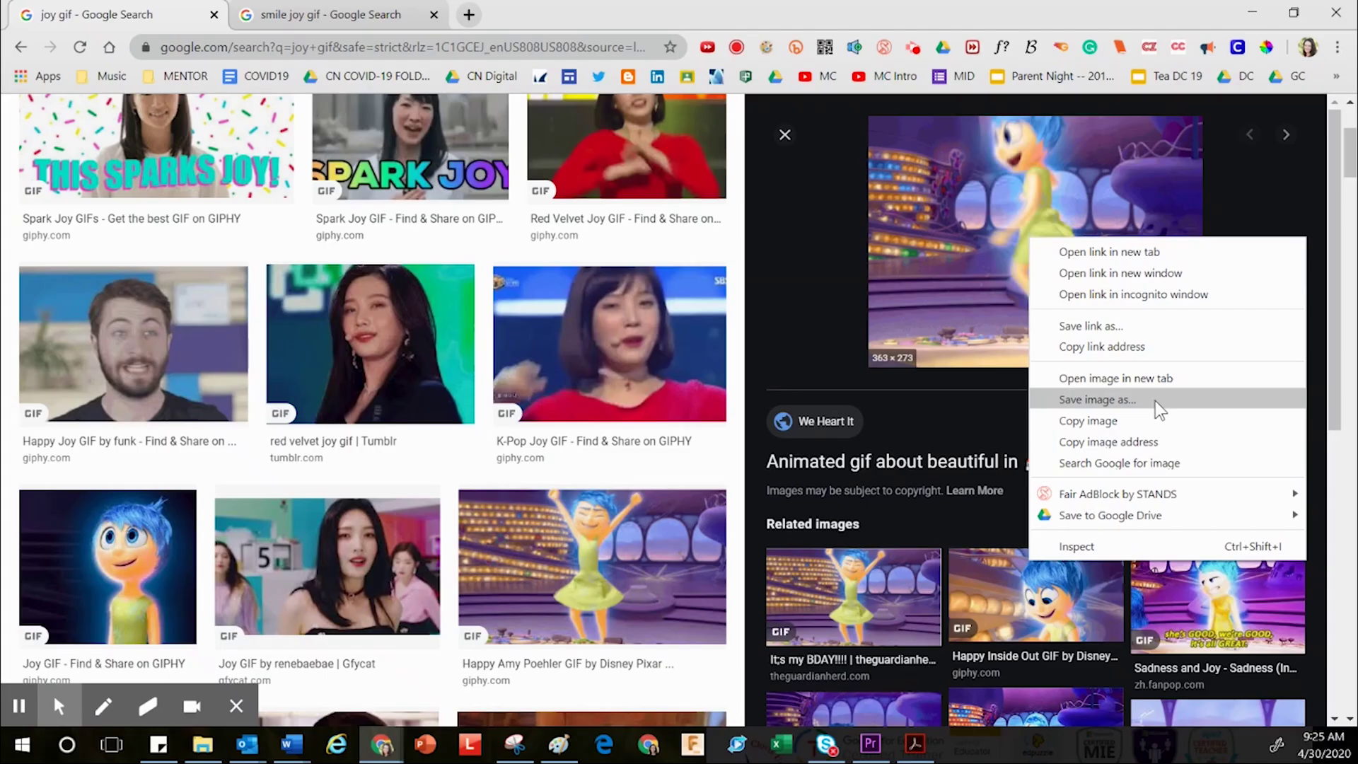
left_click(1106, 423)
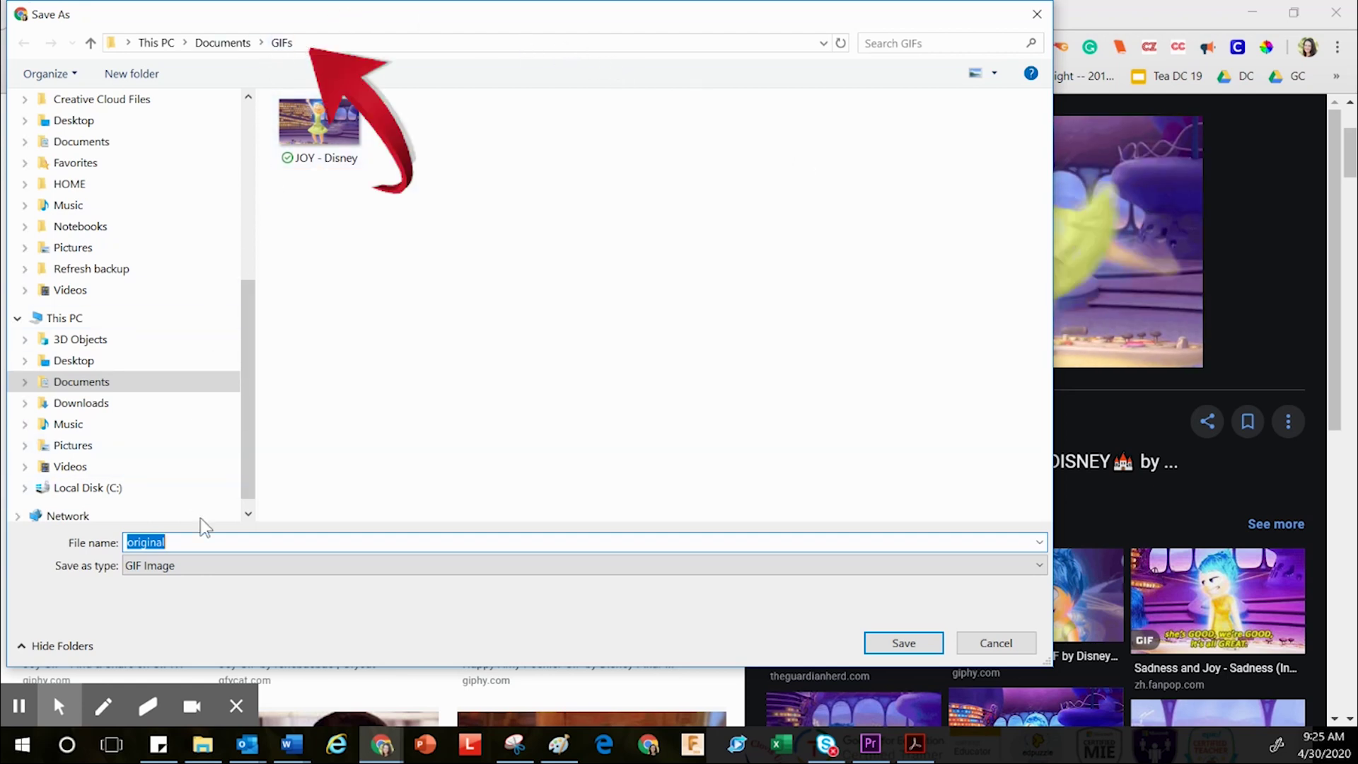
type("Jo")
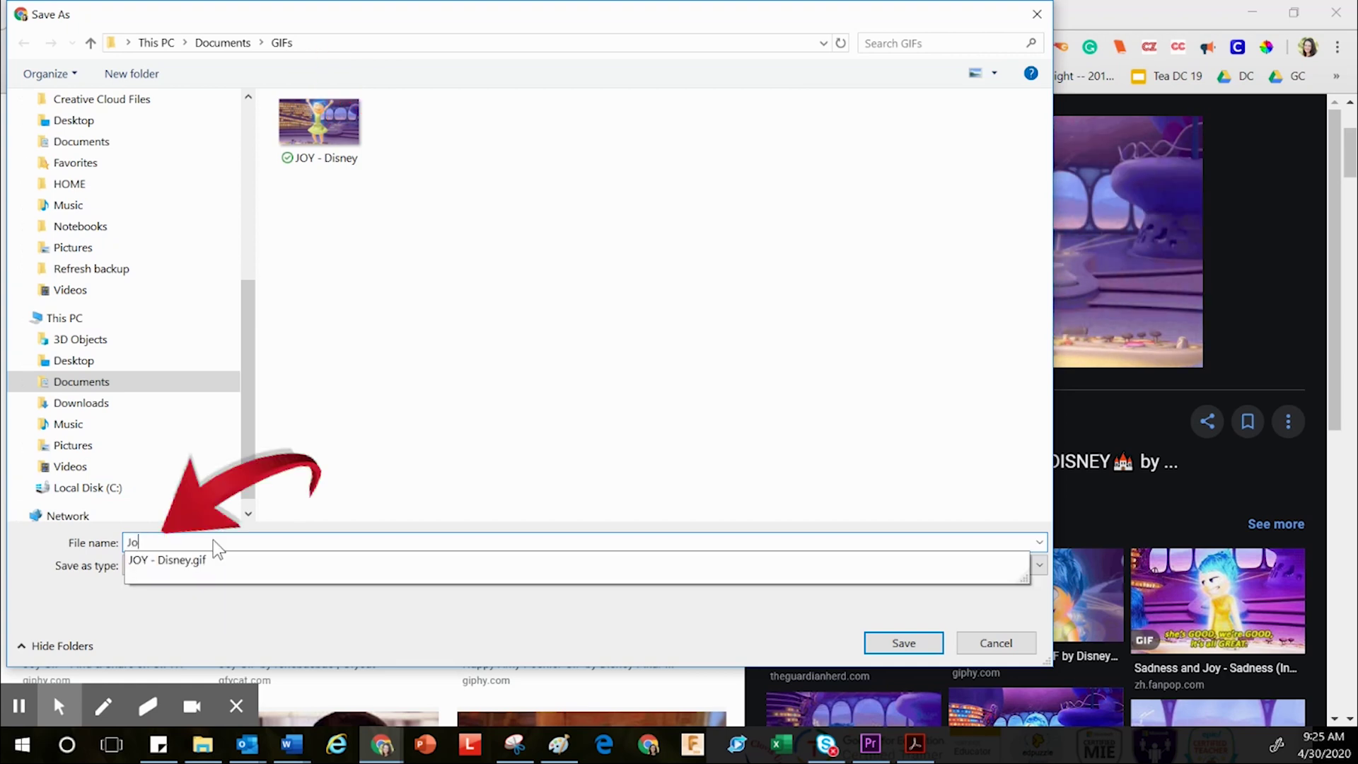
type("y - D")
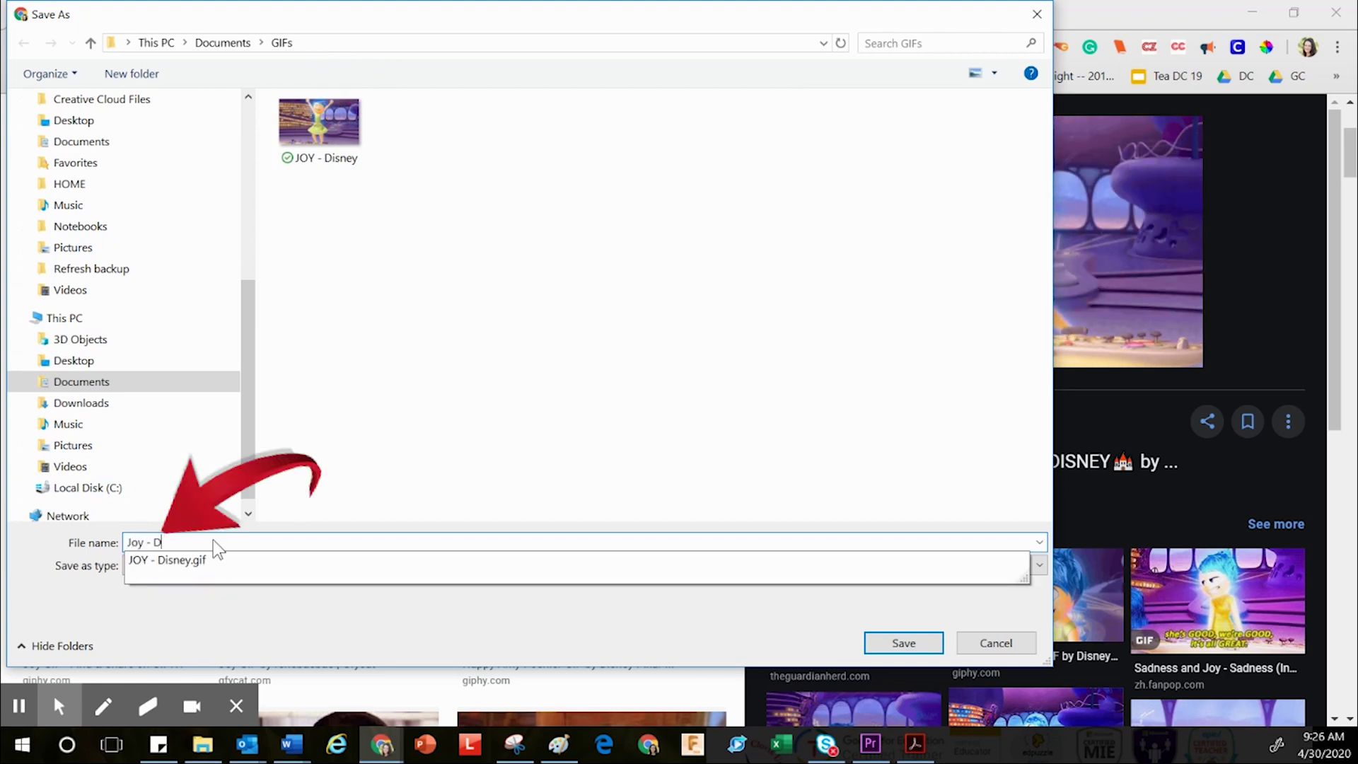
type("isney 02")
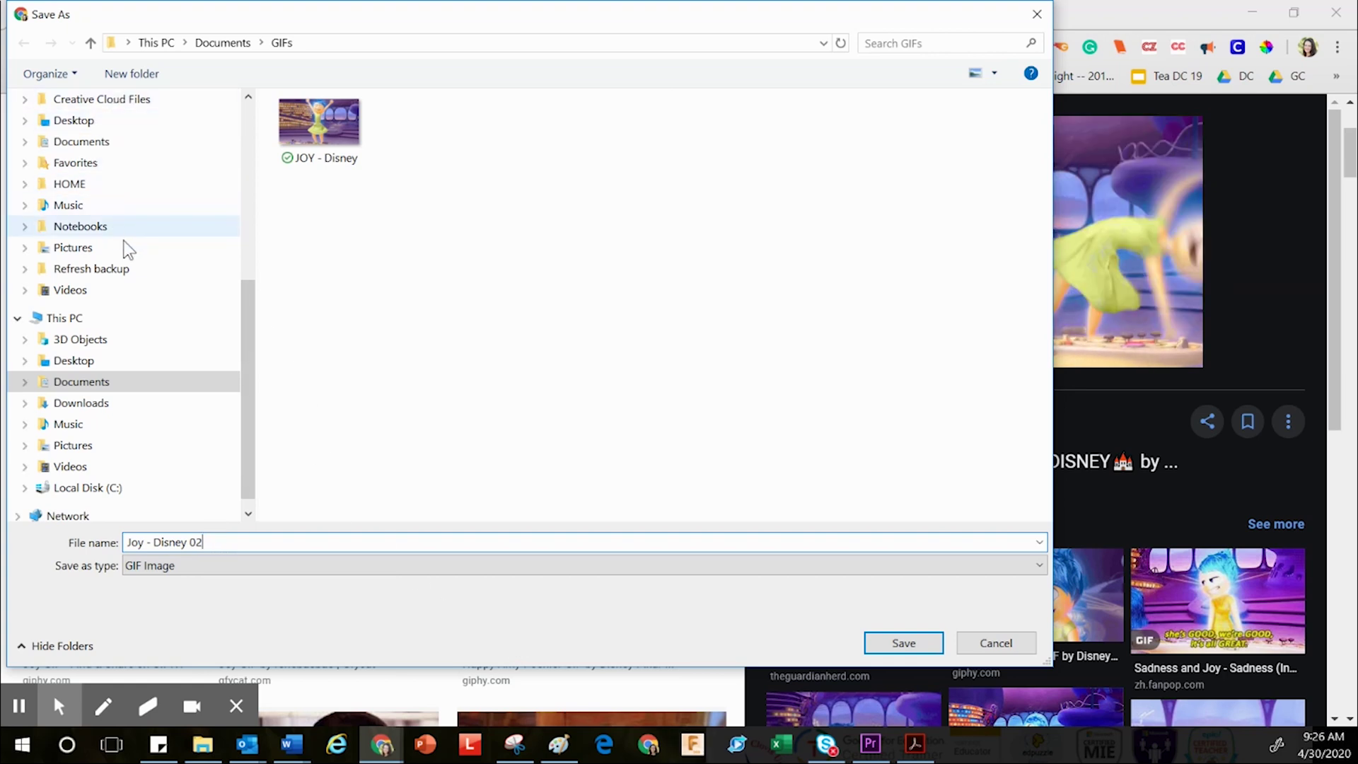
left_click(909, 645)
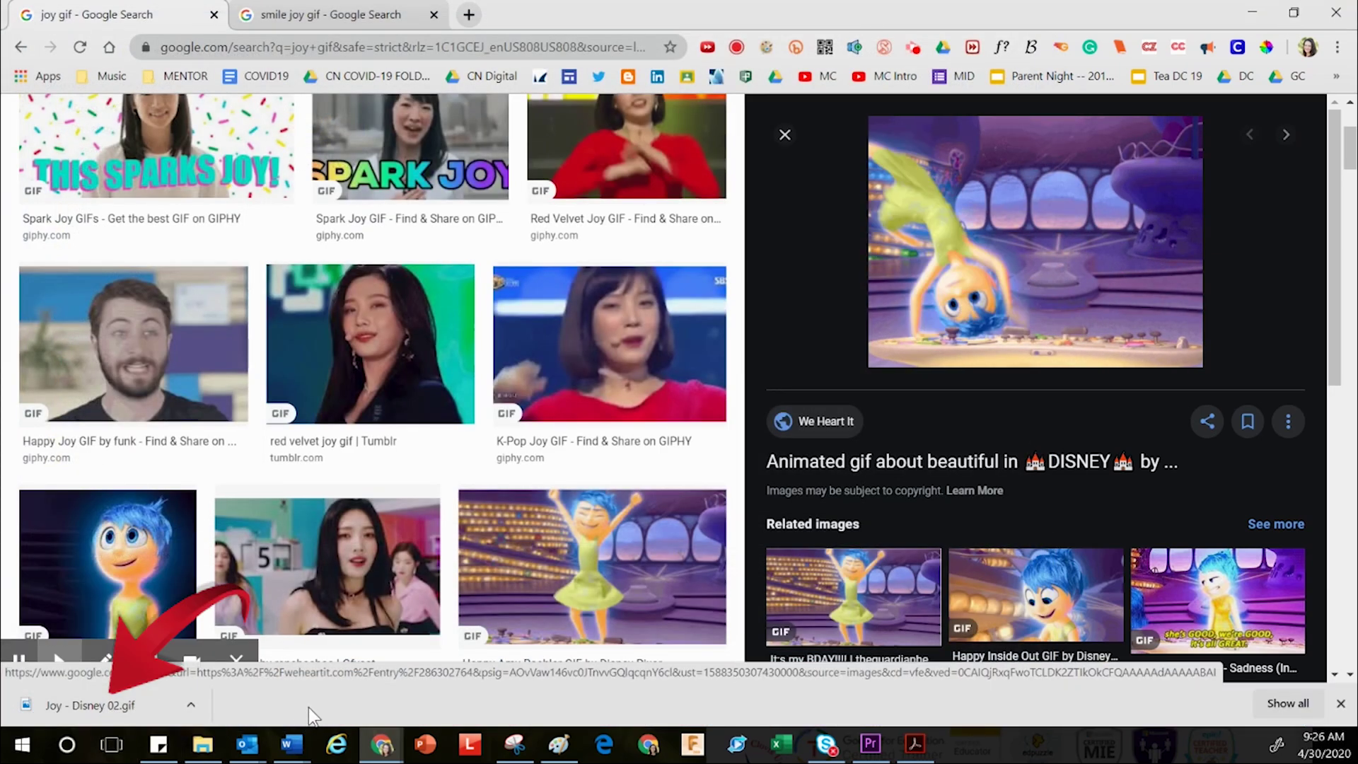
Minimize the browser and arrange the GIFs folder window beside the untitled email draft.
left_click(1256, 13)
left_click_drag(662, 33, 367, 46)
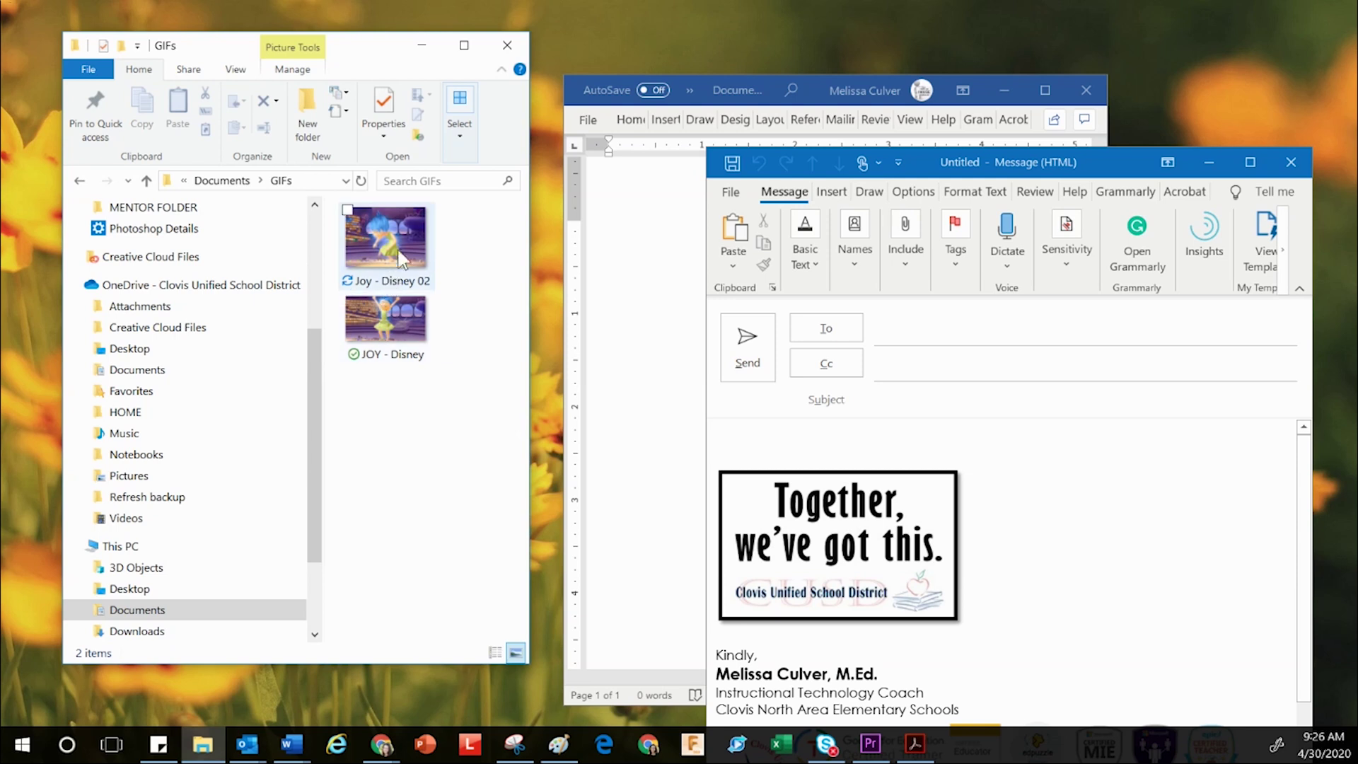
left_click_drag(1103, 172, 1125, 165)
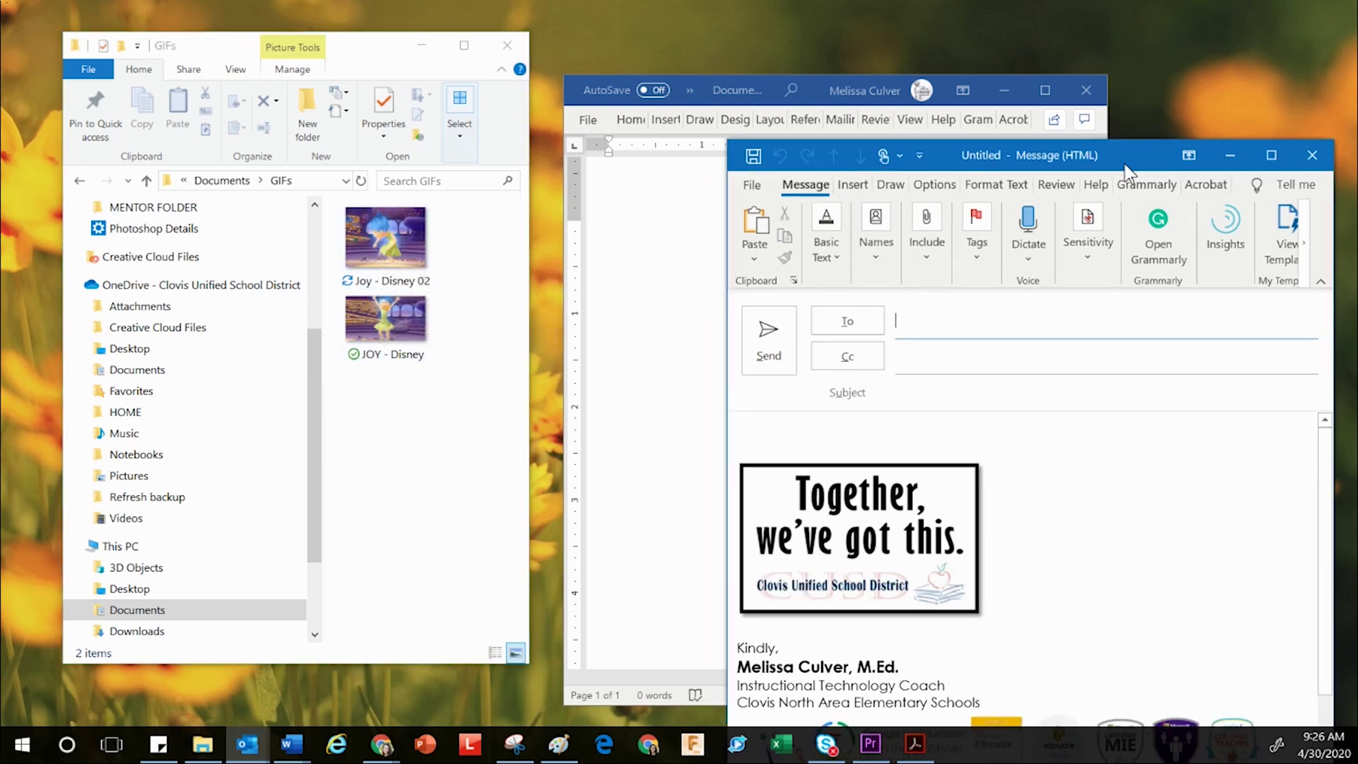
Try adding Joy - Disney 02 from the GIFs folder straight to the email draft, and remove the resulting attachment.
left_click_drag(382, 232, 829, 355)
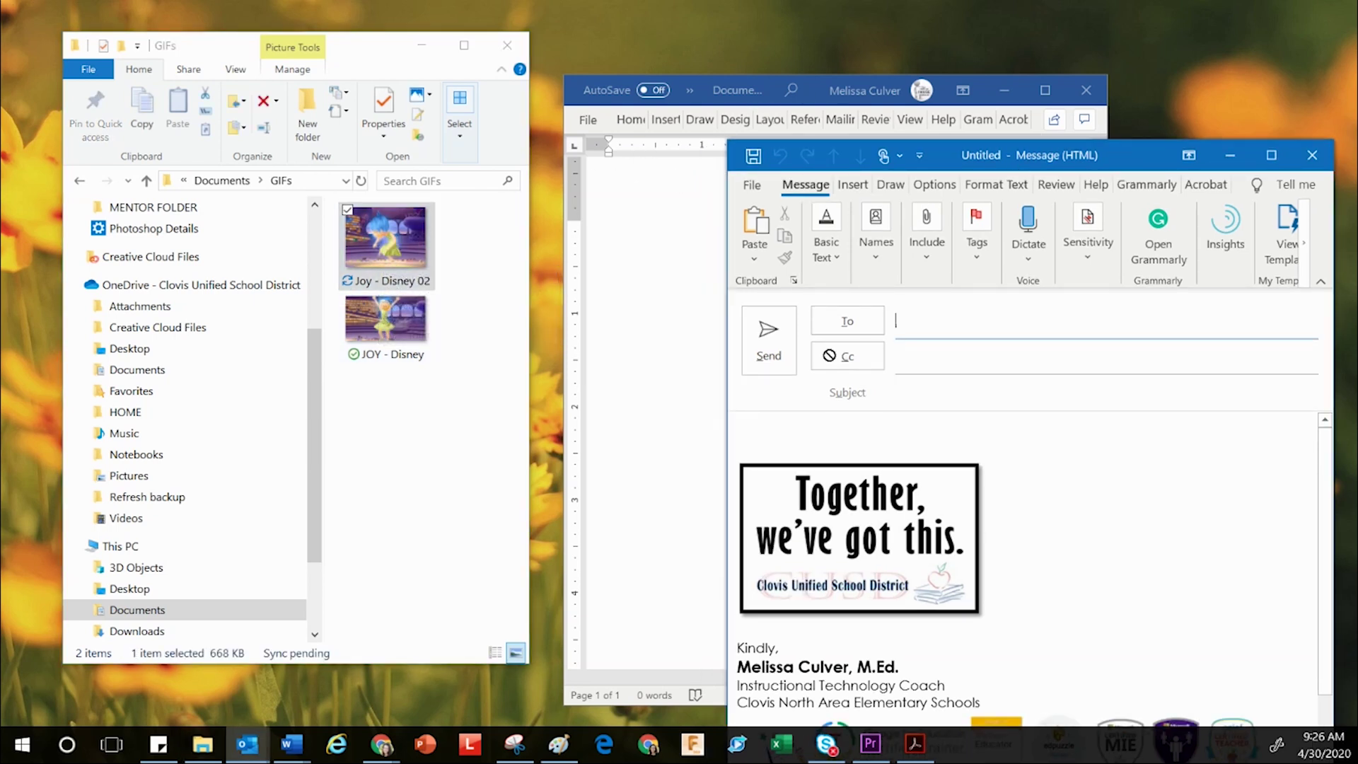
left_click_drag(1116, 440, 1114, 440)
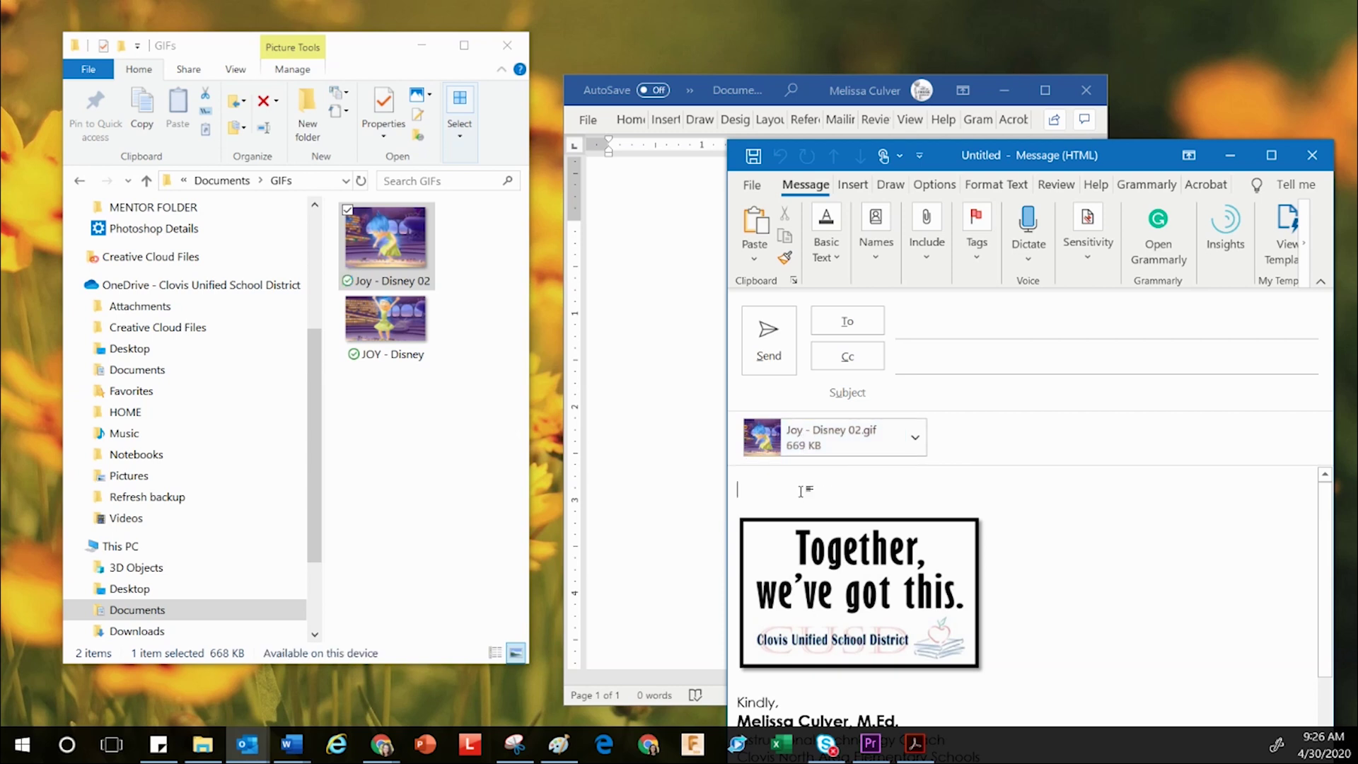
left_click(917, 442)
left_click(915, 440)
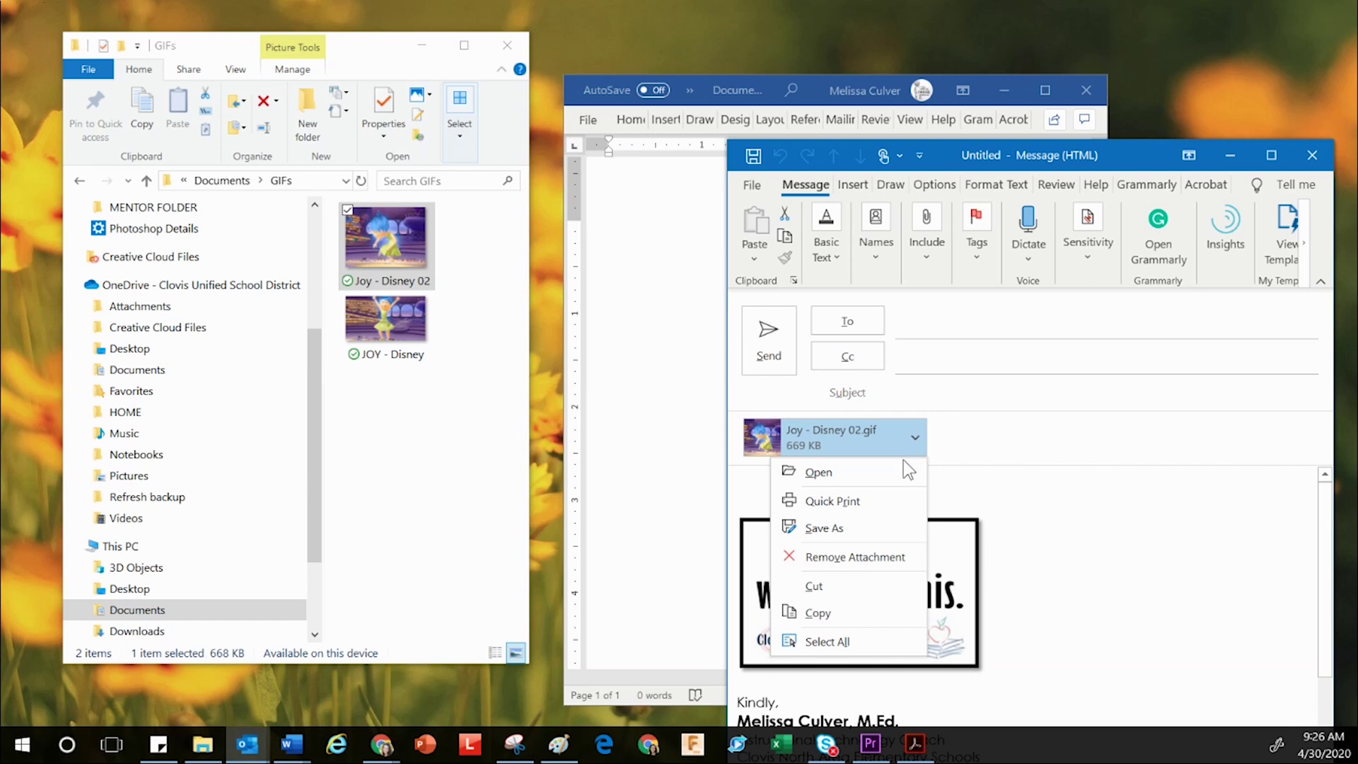
left_click(878, 556)
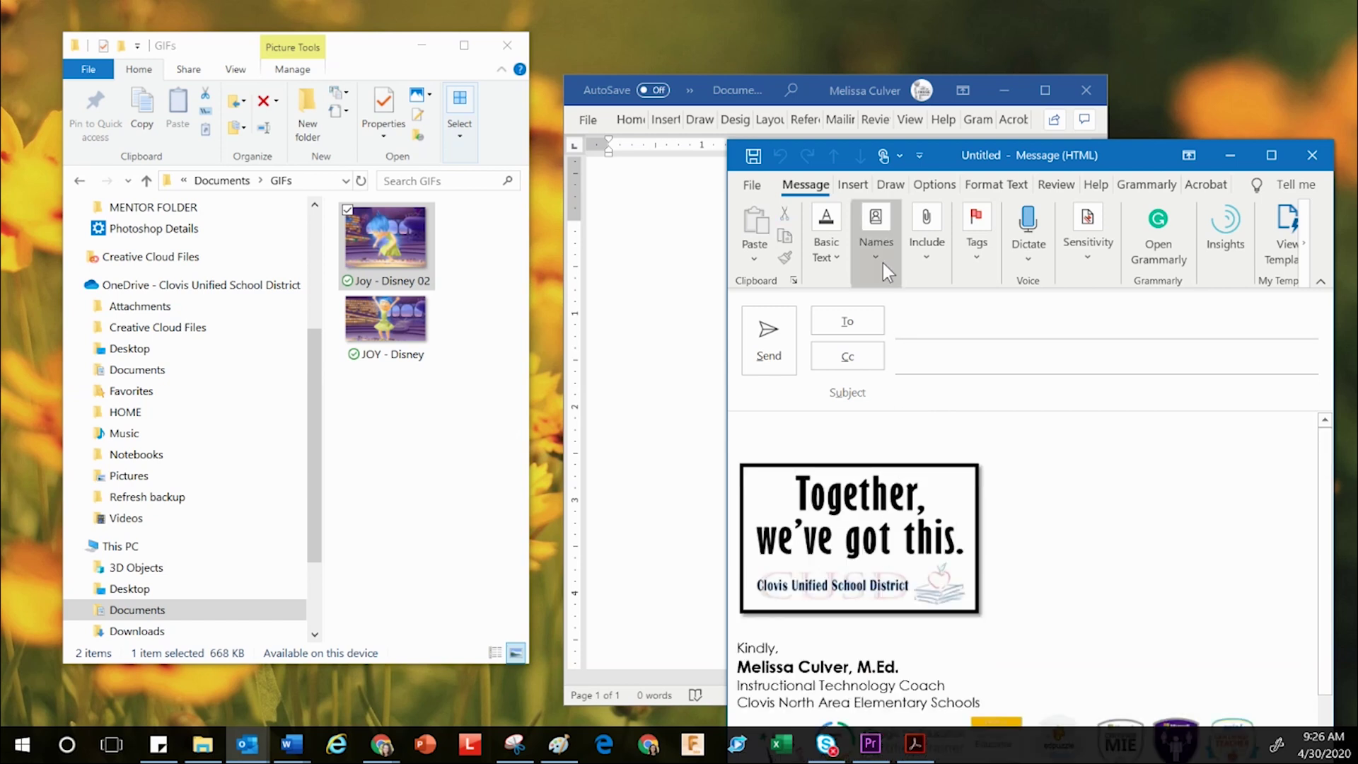
Arrange the Word document beside the GIFs folder and insert Joy - Disney 02 into the blank page.
left_click_drag(815, 78, 675, 60)
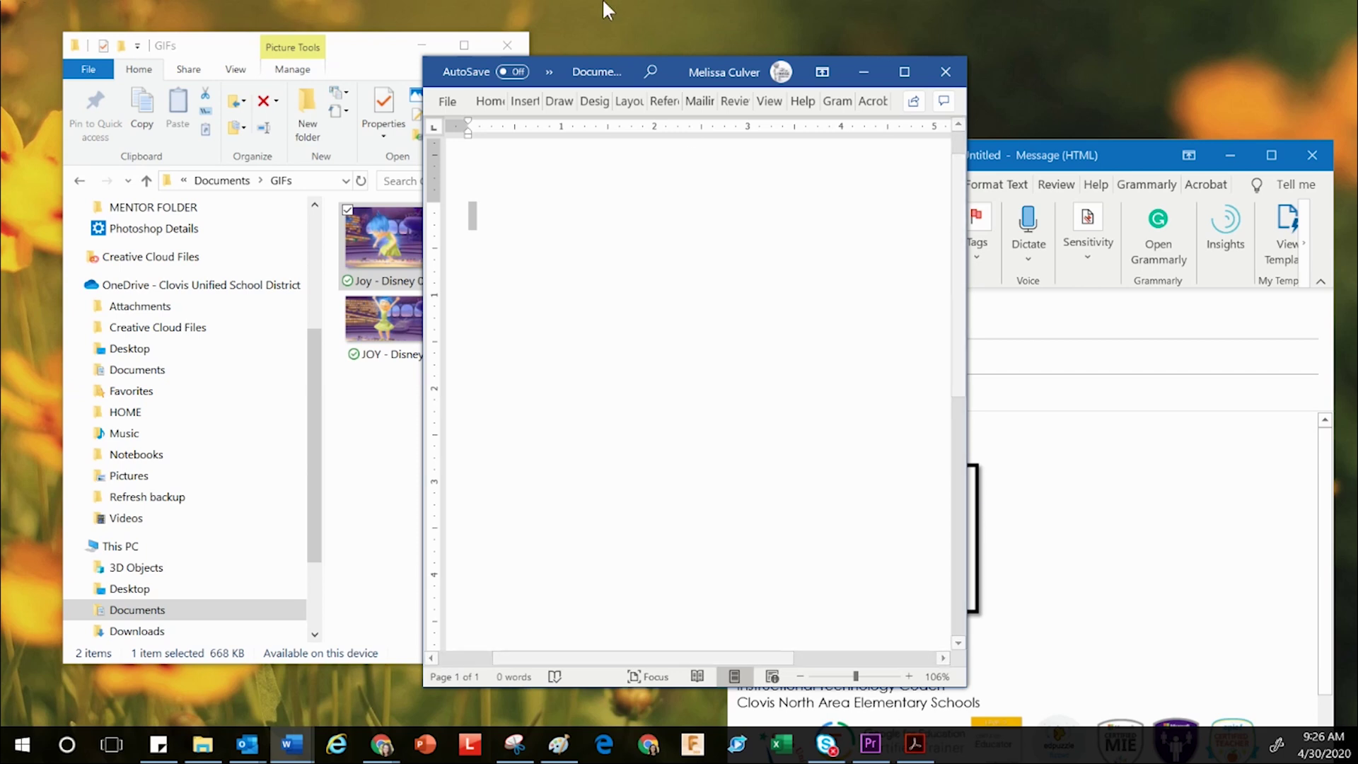
left_click_drag(367, 45, 317, 22)
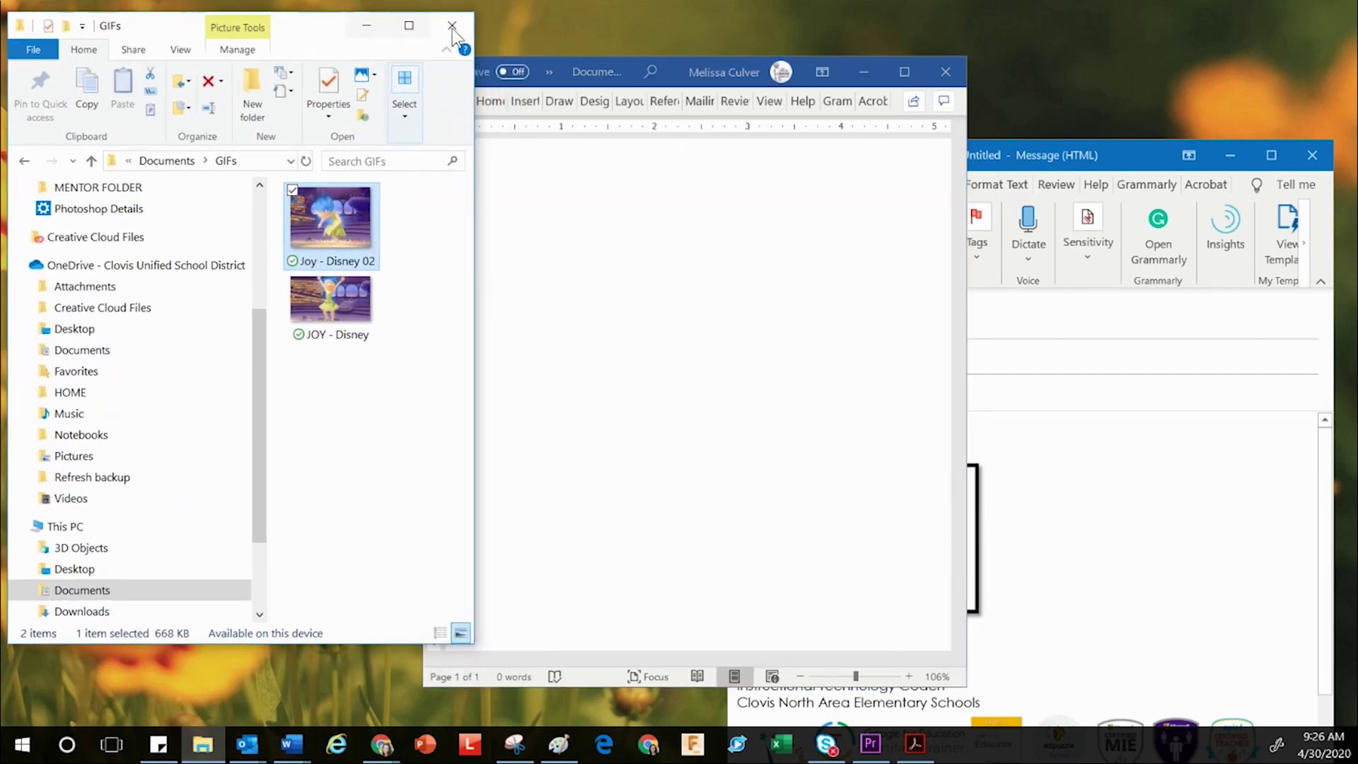
left_click_drag(1121, 170, 1286, 134)
left_click_drag(671, 82, 721, 78)
left_click_drag(324, 218, 675, 300)
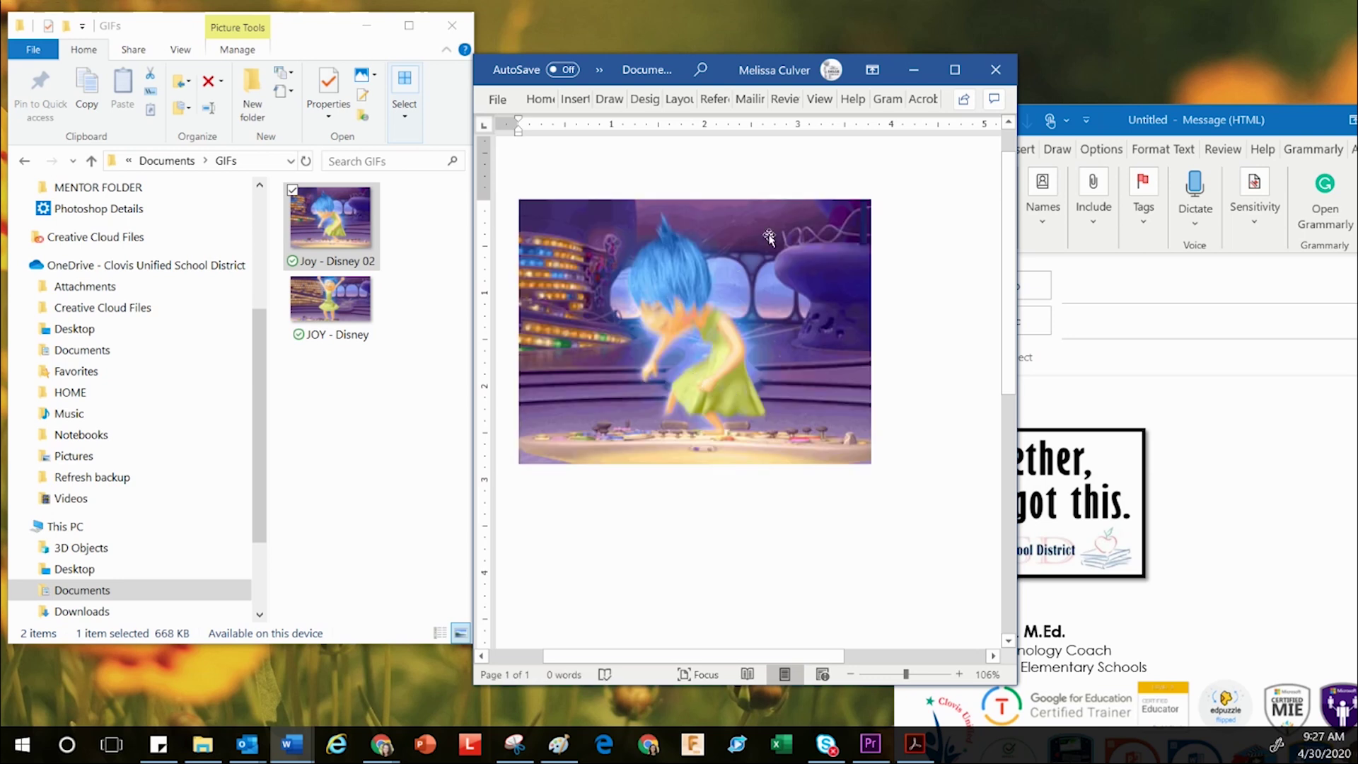
Place the Word and email windows side by side and move the GIF from the document into the email body above the signature.
left_click_drag(717, 62, 450, 35)
left_click_drag(1303, 118, 1047, 96)
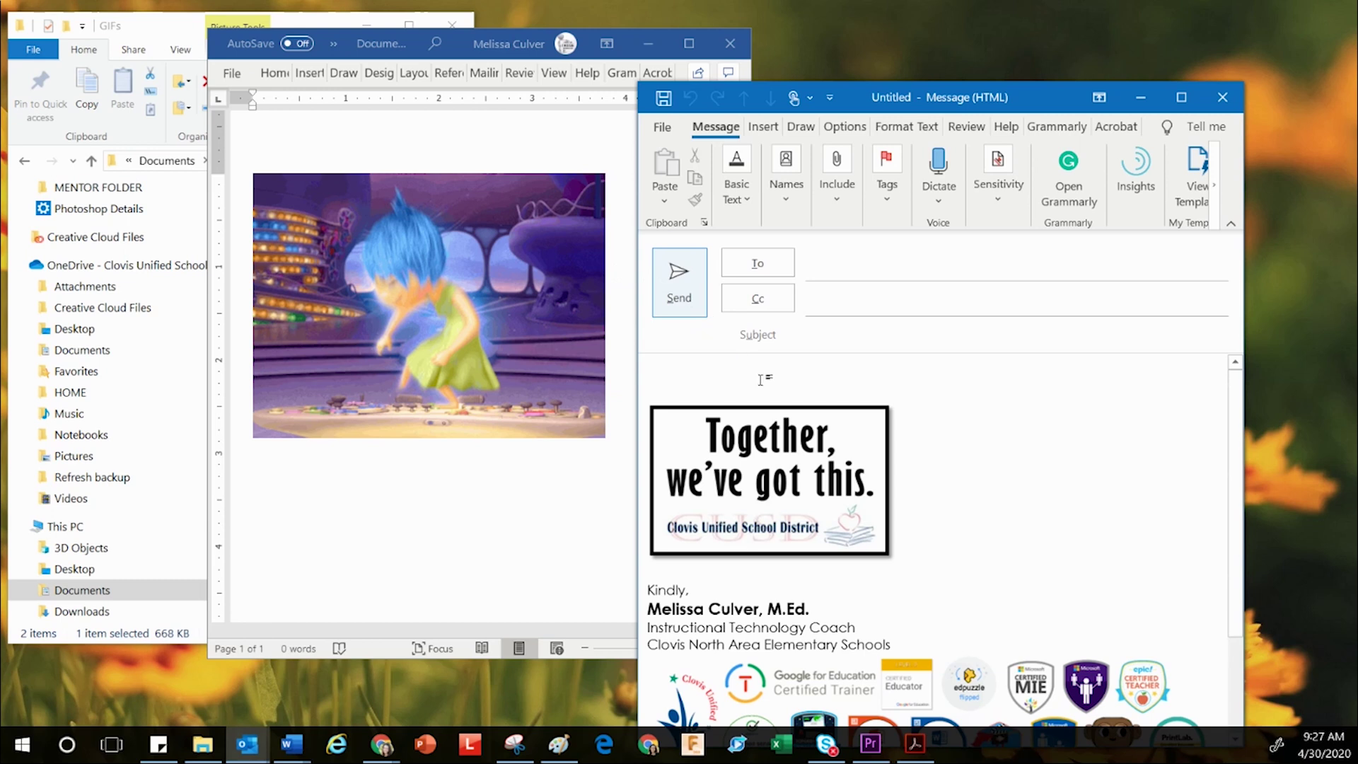
left_click(541, 312)
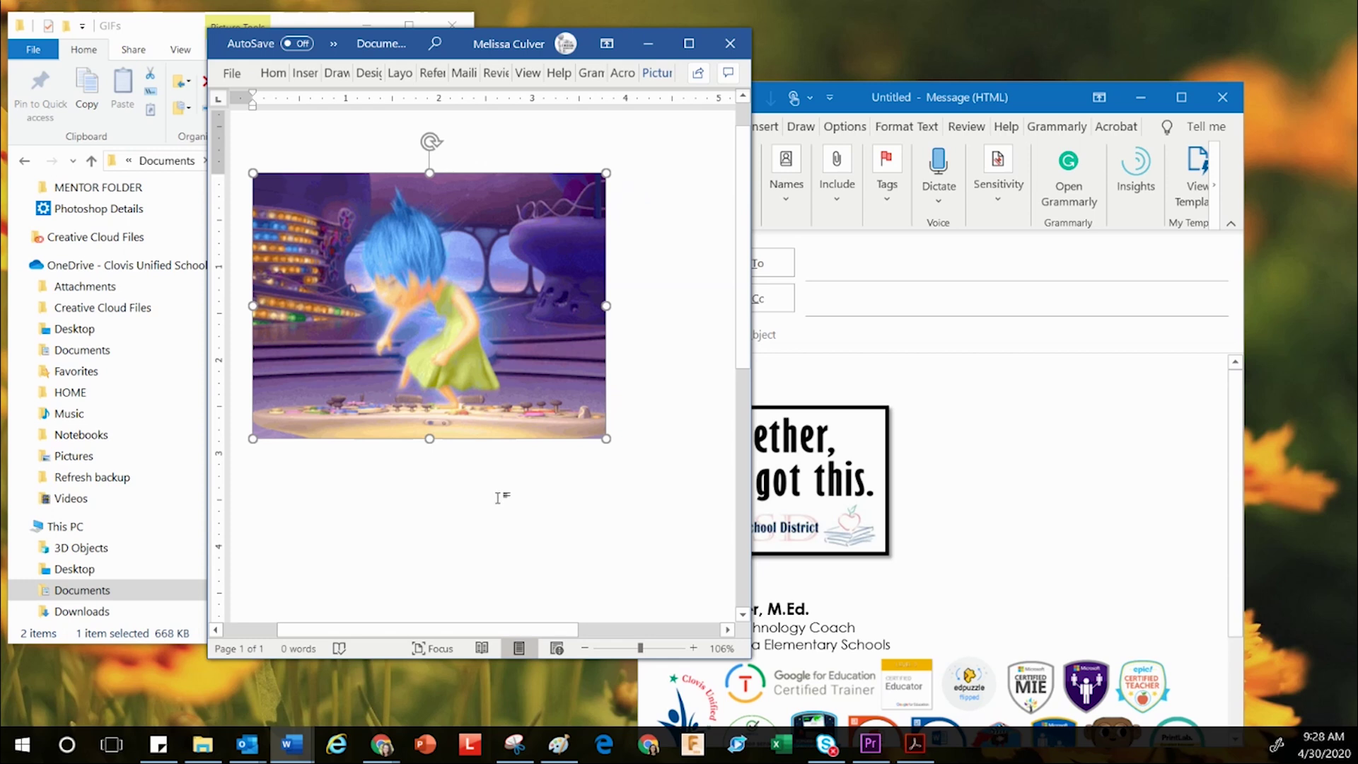
left_click(643, 475)
left_click(450, 295)
left_click_drag(438, 279, 810, 367)
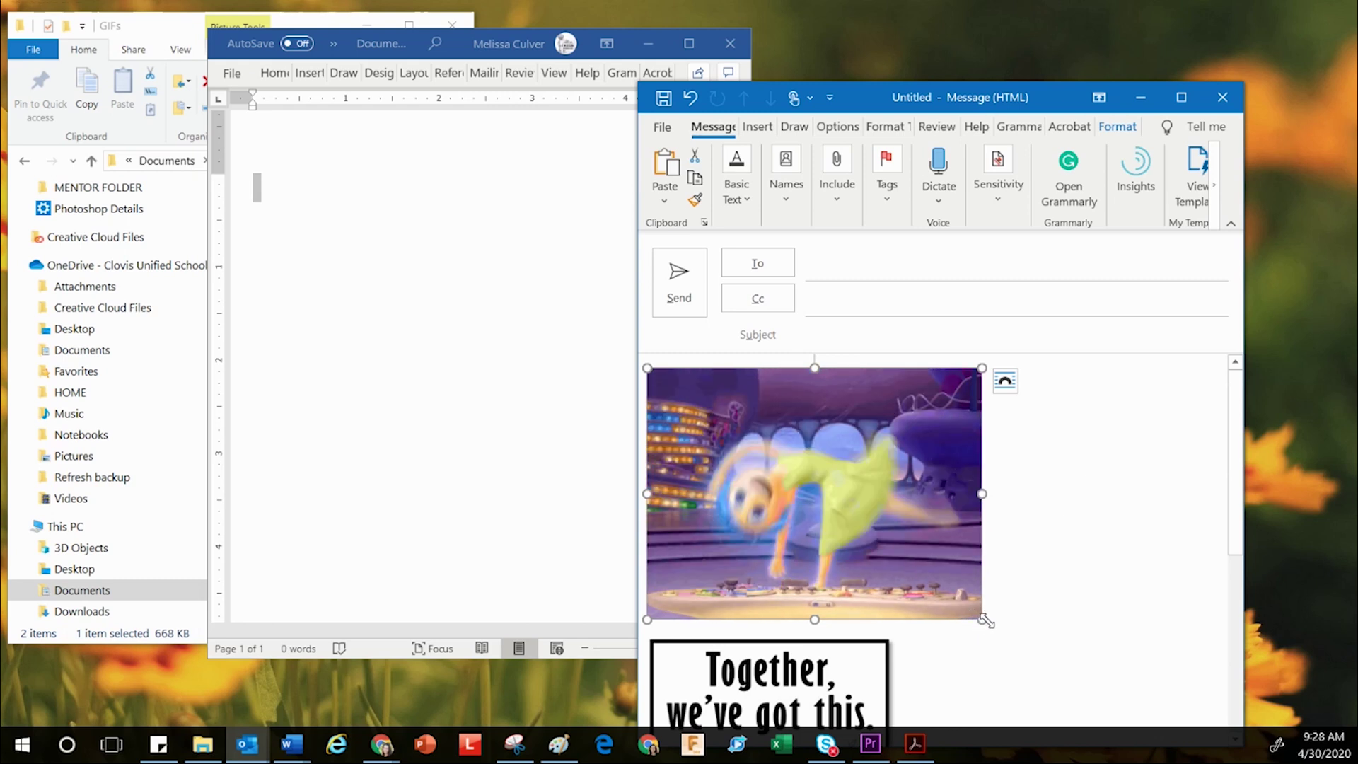
Try resizing the GIF in the email by its corner and by its side, undoing each change.
left_click_drag(982, 620, 1054, 567)
key("ctrl+z")
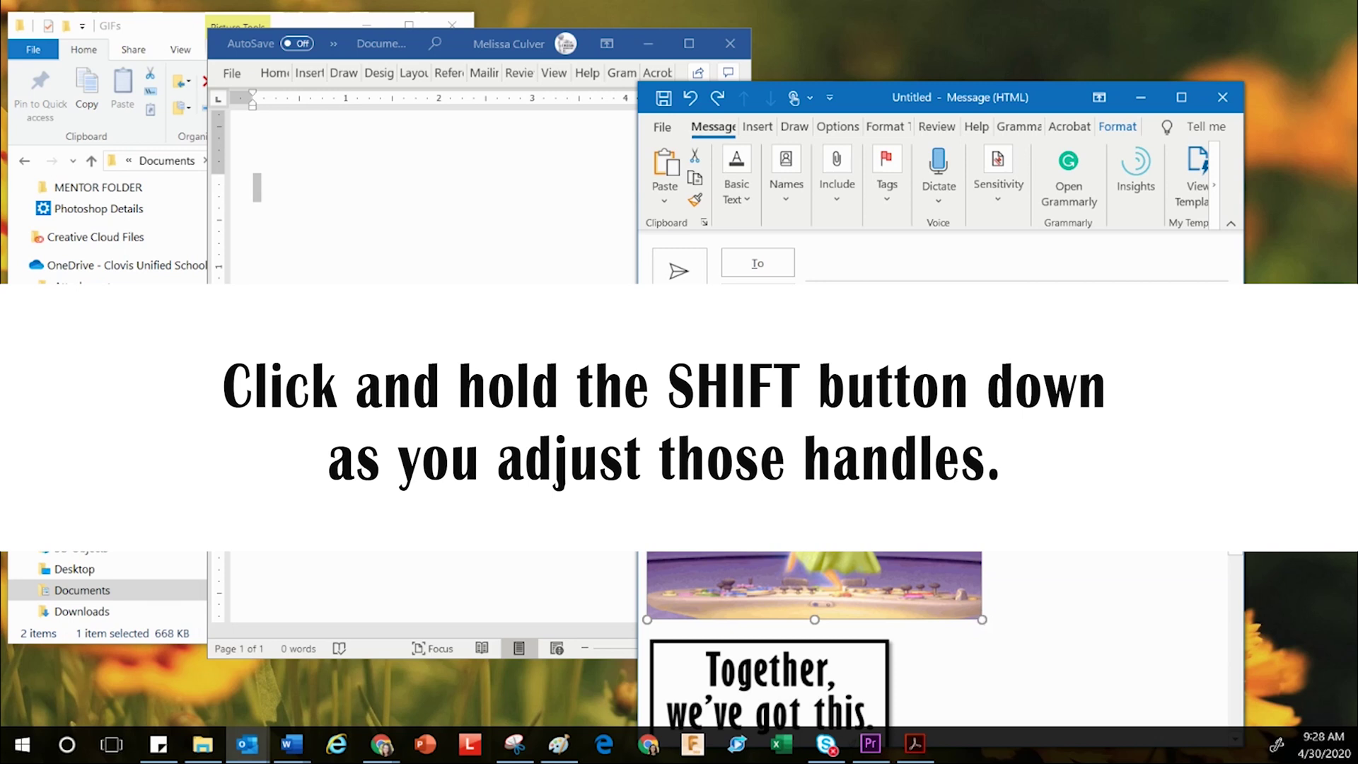
mouse_move(982, 494)
left_mouse_down()
mouse_move(925, 494)
mouse_move(1005, 492)
left_mouse_up()
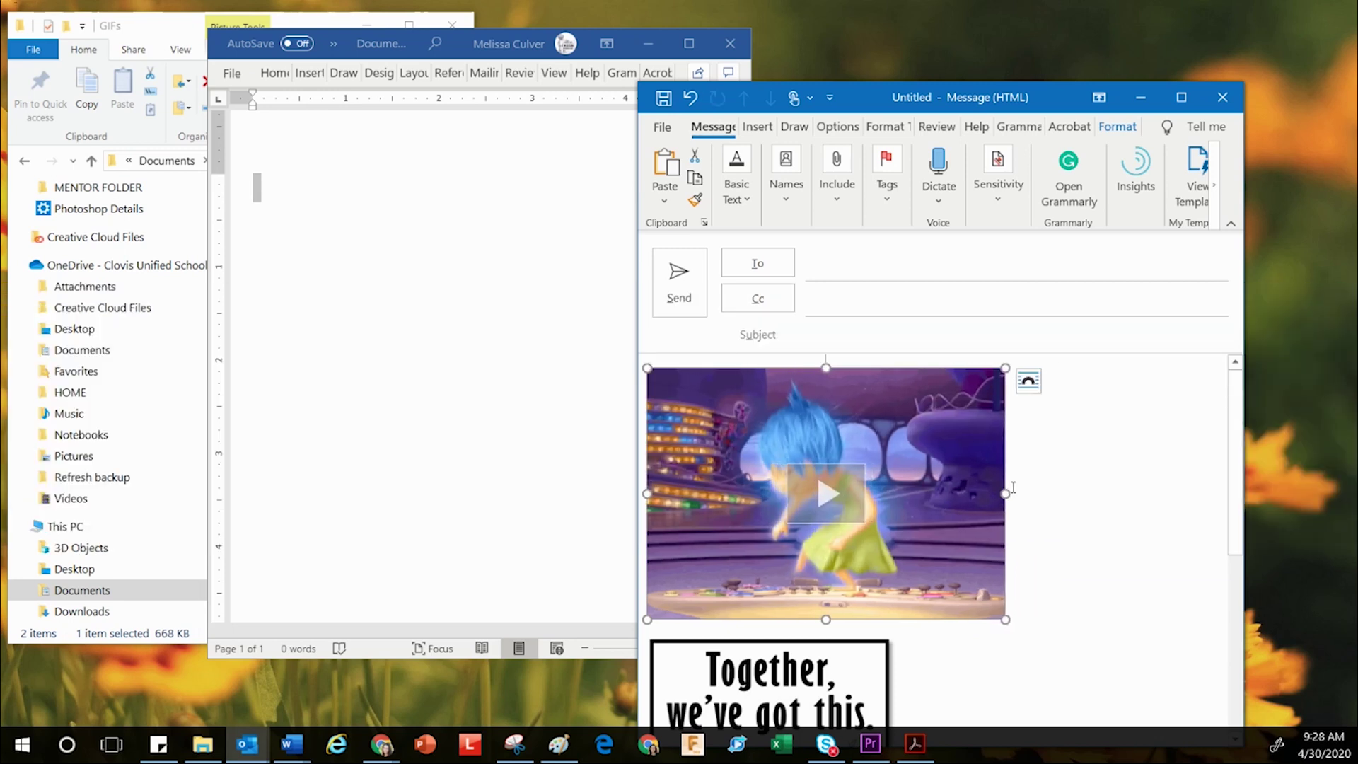
key("ctrl+z")
Shrink the GIF in the email body while keeping its proportions.
left_click_drag(983, 620, 907, 495)
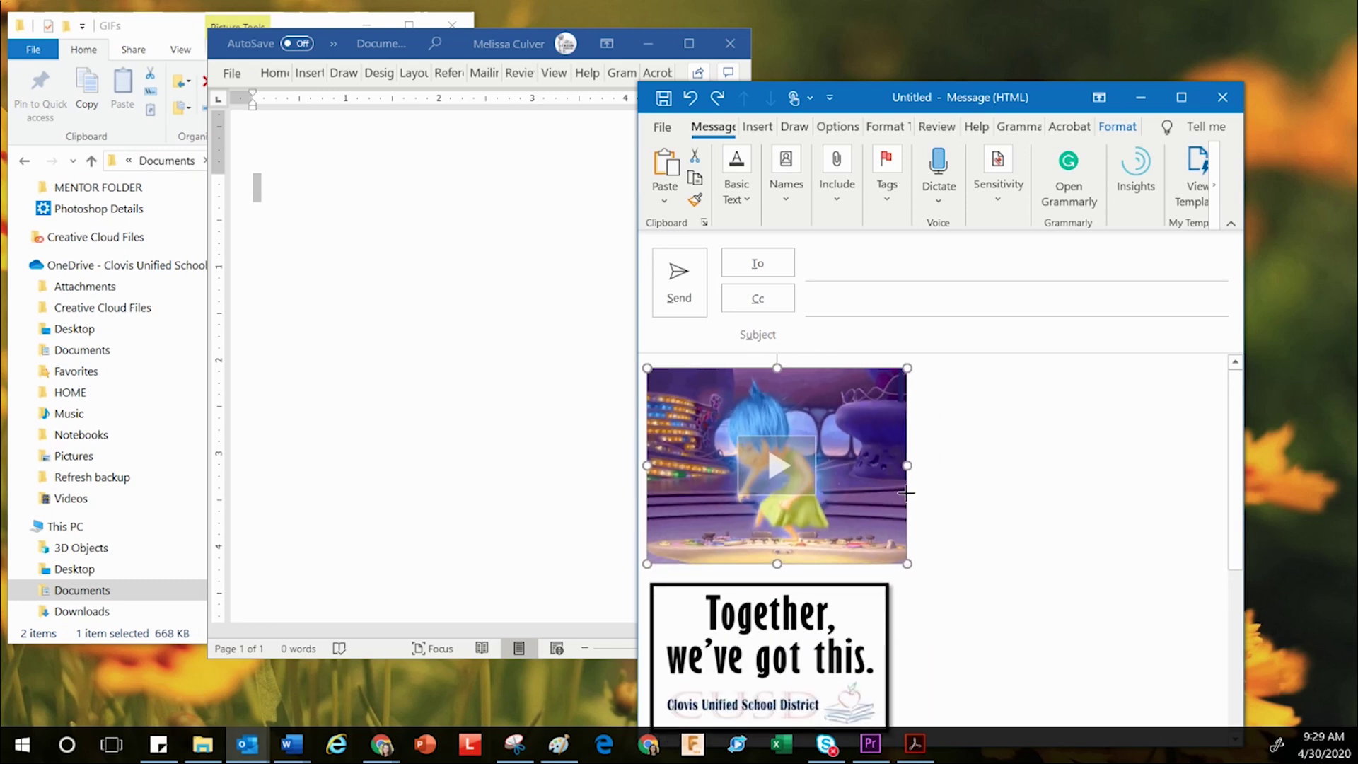
right_click(836, 488)
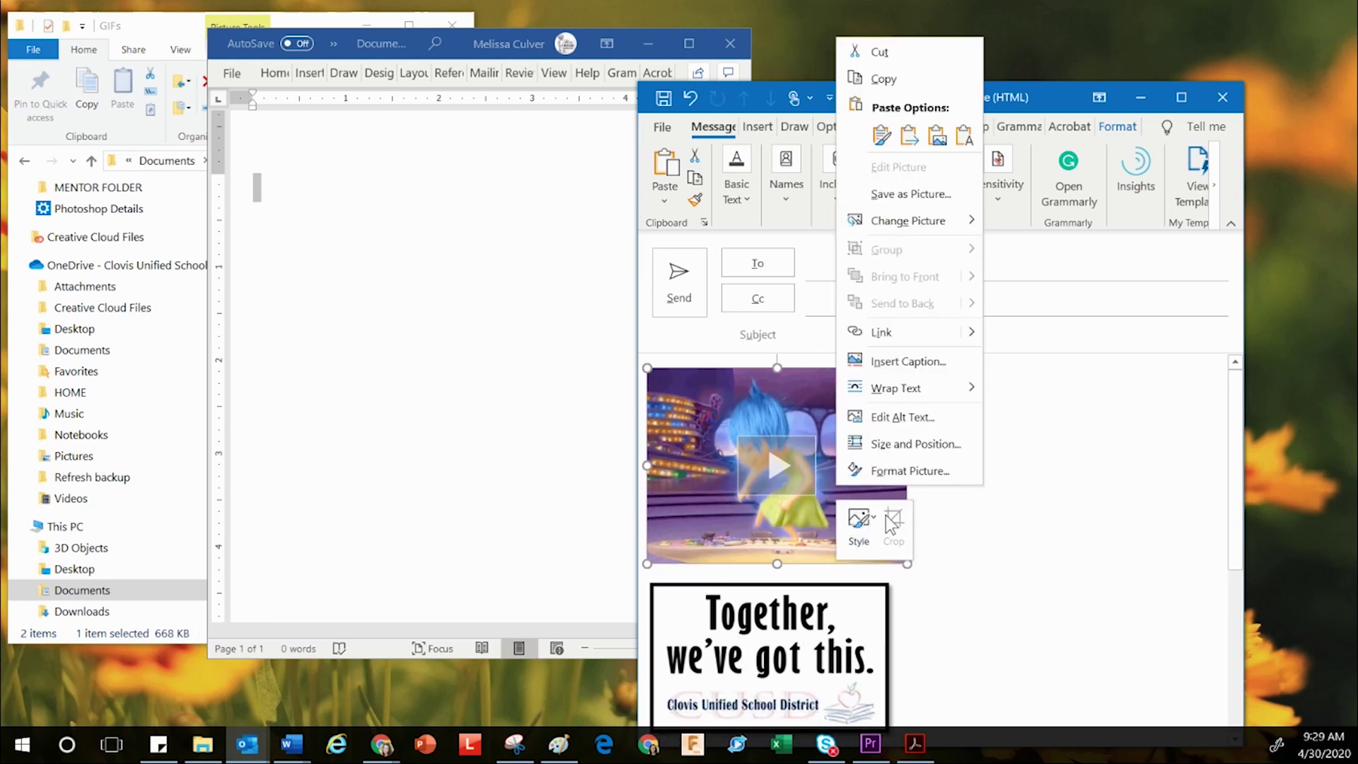
left_click(862, 483)
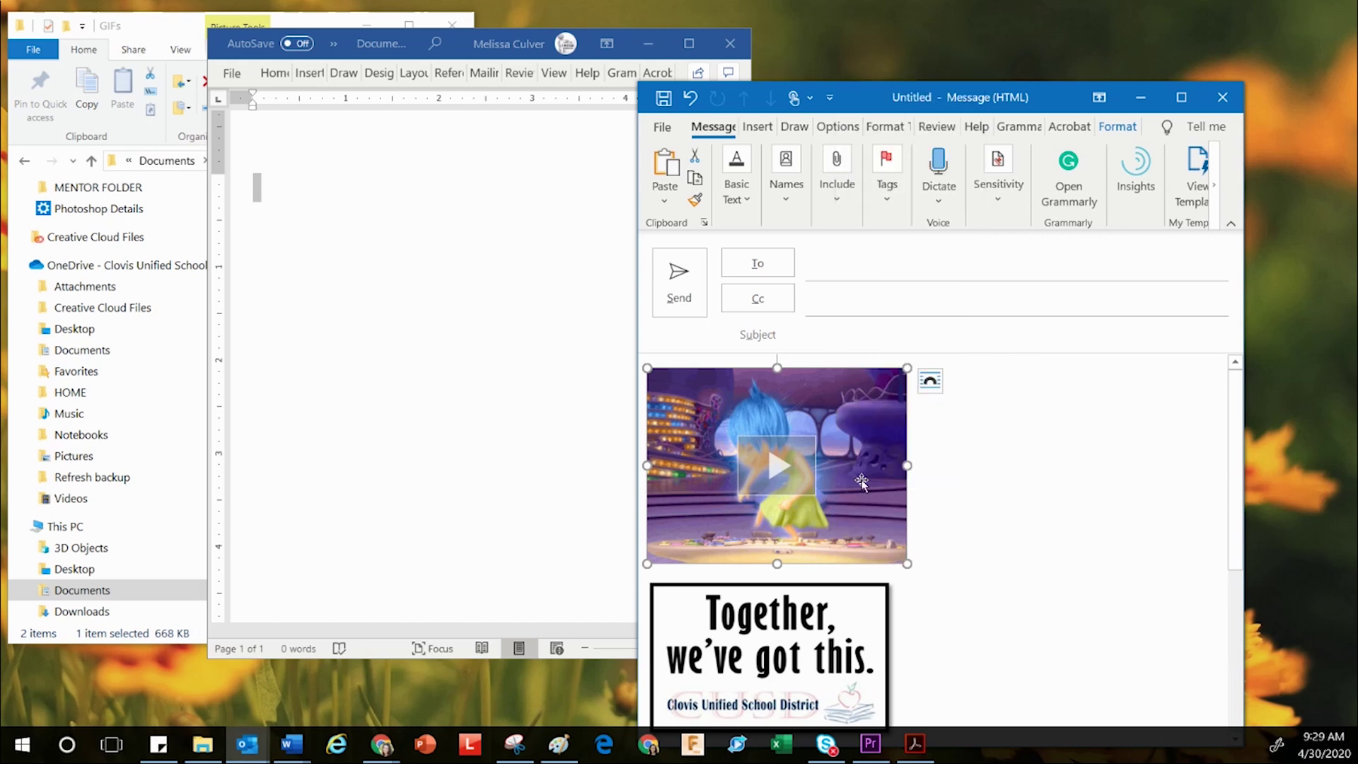
right_click(862, 483)
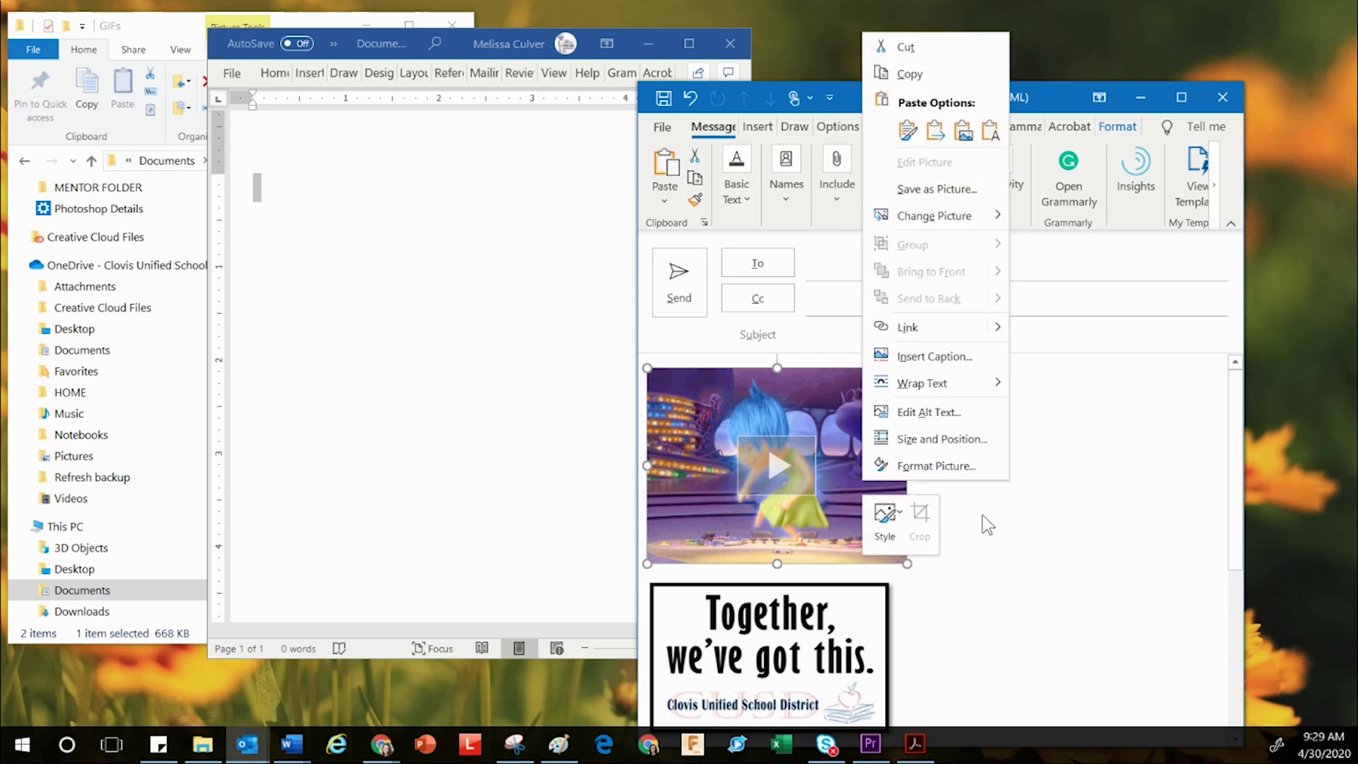
key("Escape")
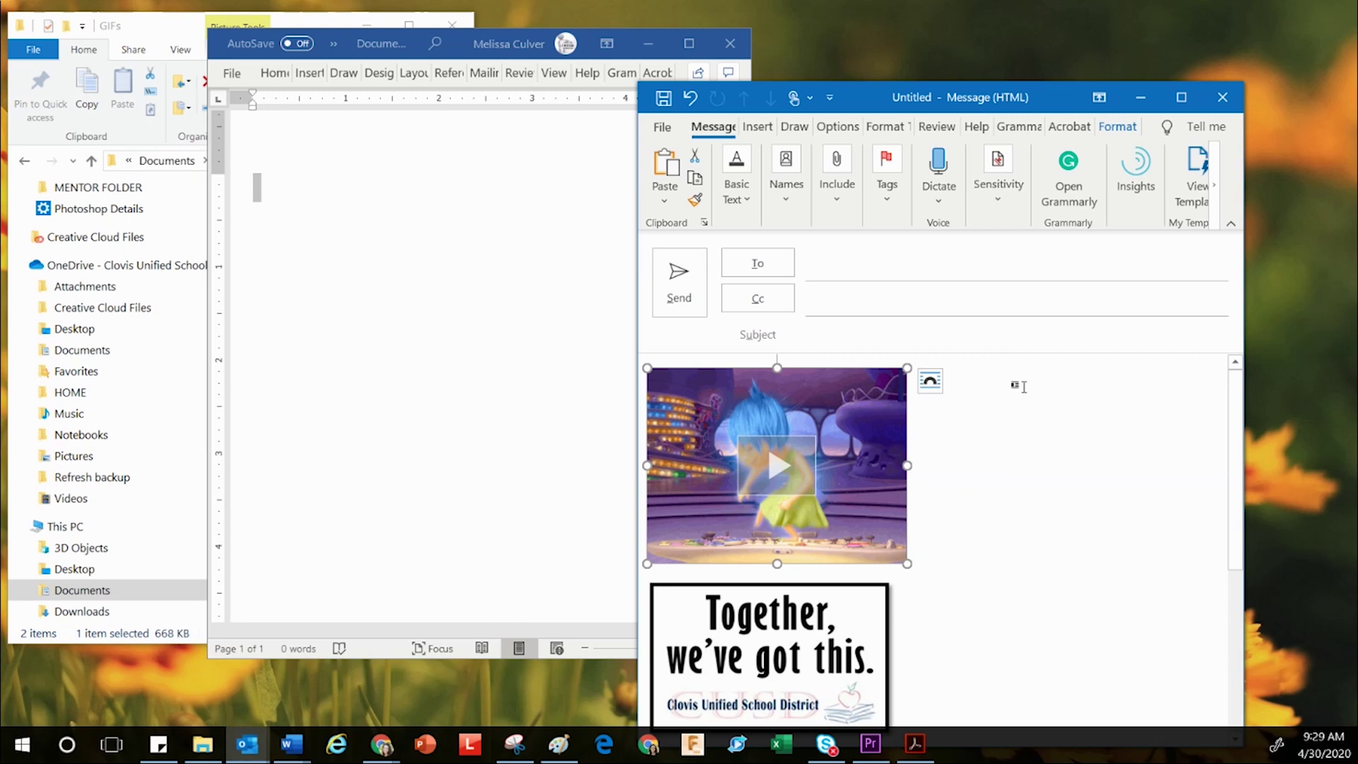
Add the line "Have a great day." above the GIF and fill in the email's recipient.
left_click(1019, 387)
key("ctrl+z")
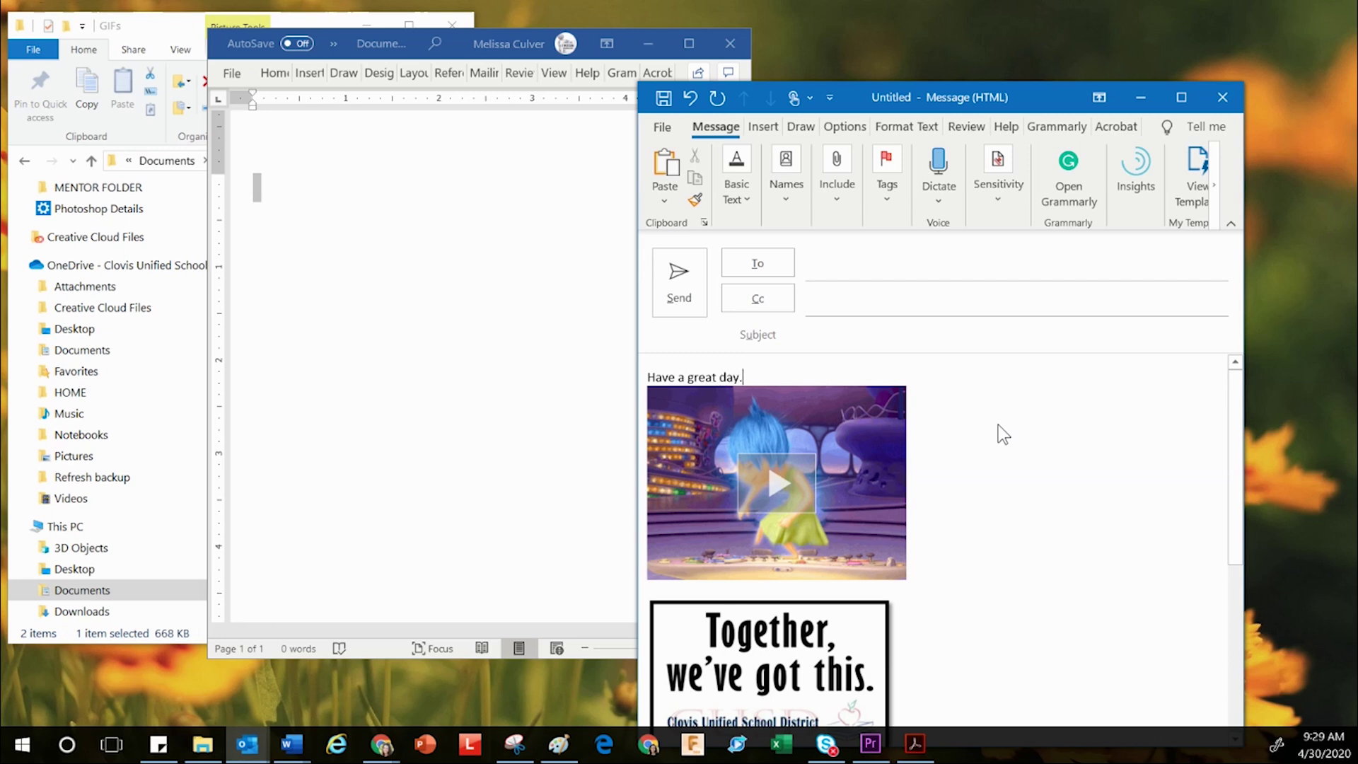
key("ctrl+z")
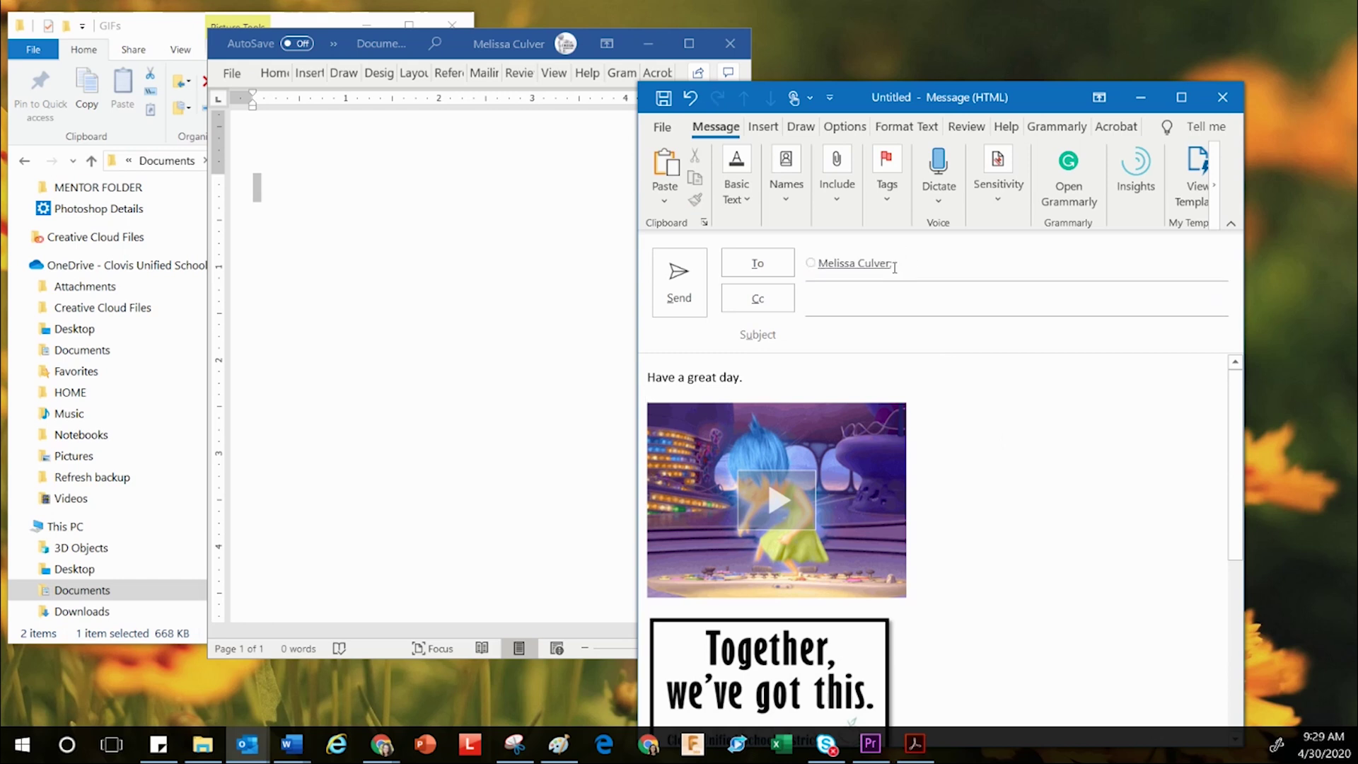
Set the email's subject to "GIF" and send the message.
key("Tab")
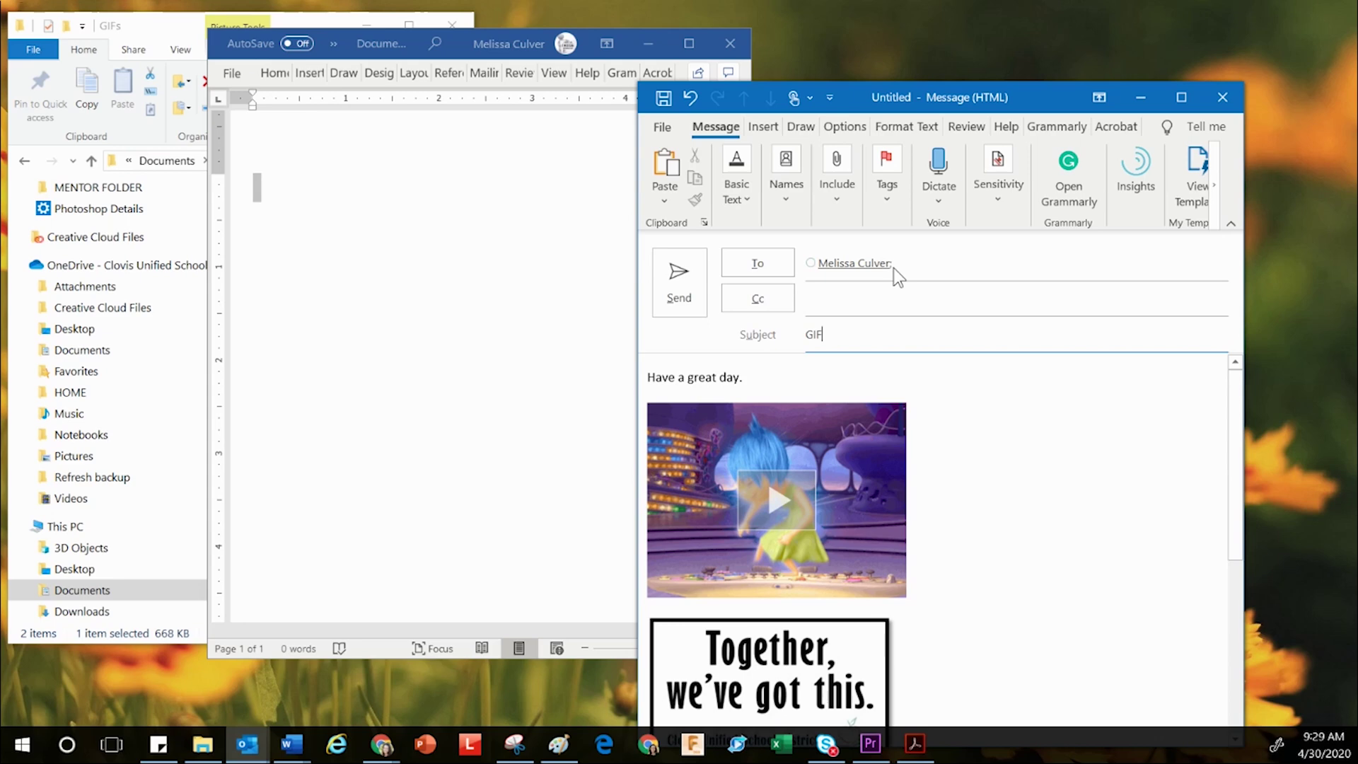
key("alt+s")
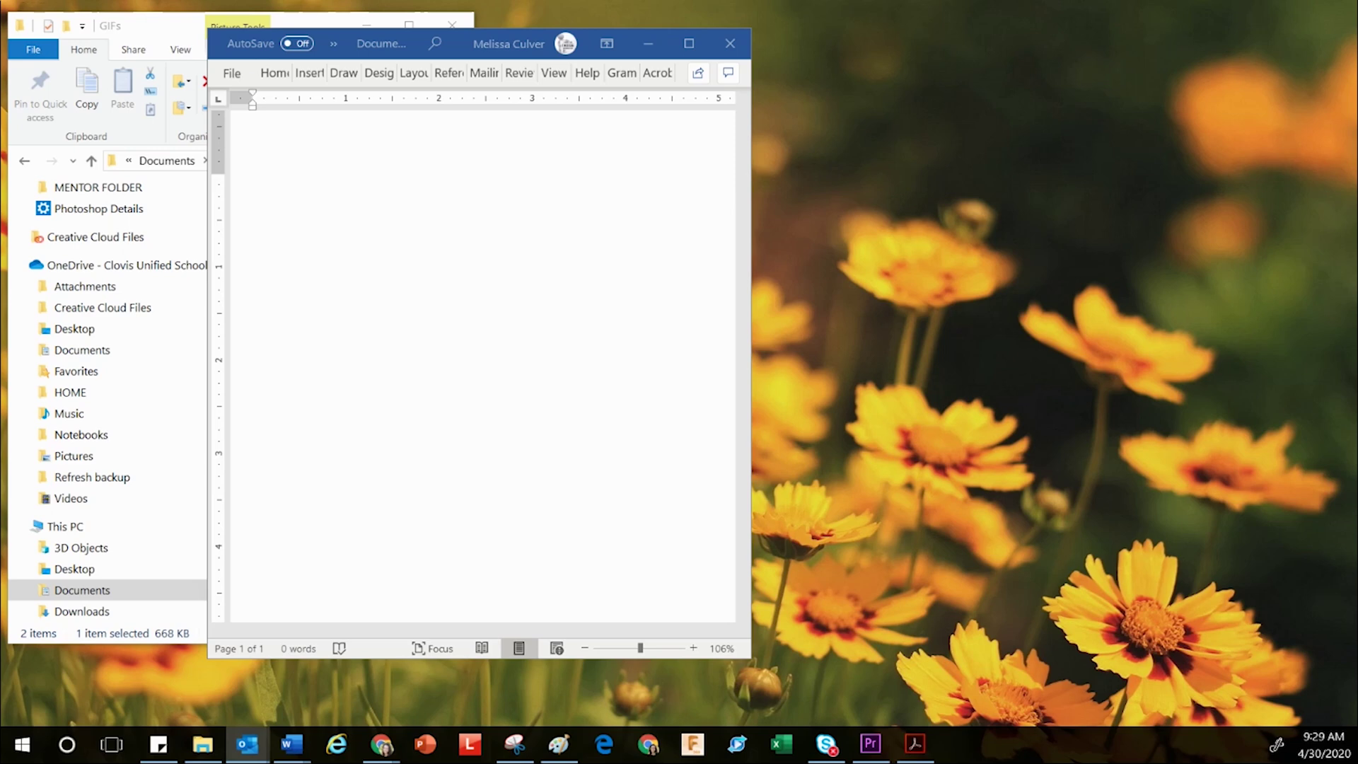
View the received "GIF" message in its own window and play the animation in its body.
left_click_drag(1357, 176, 1005, 85)
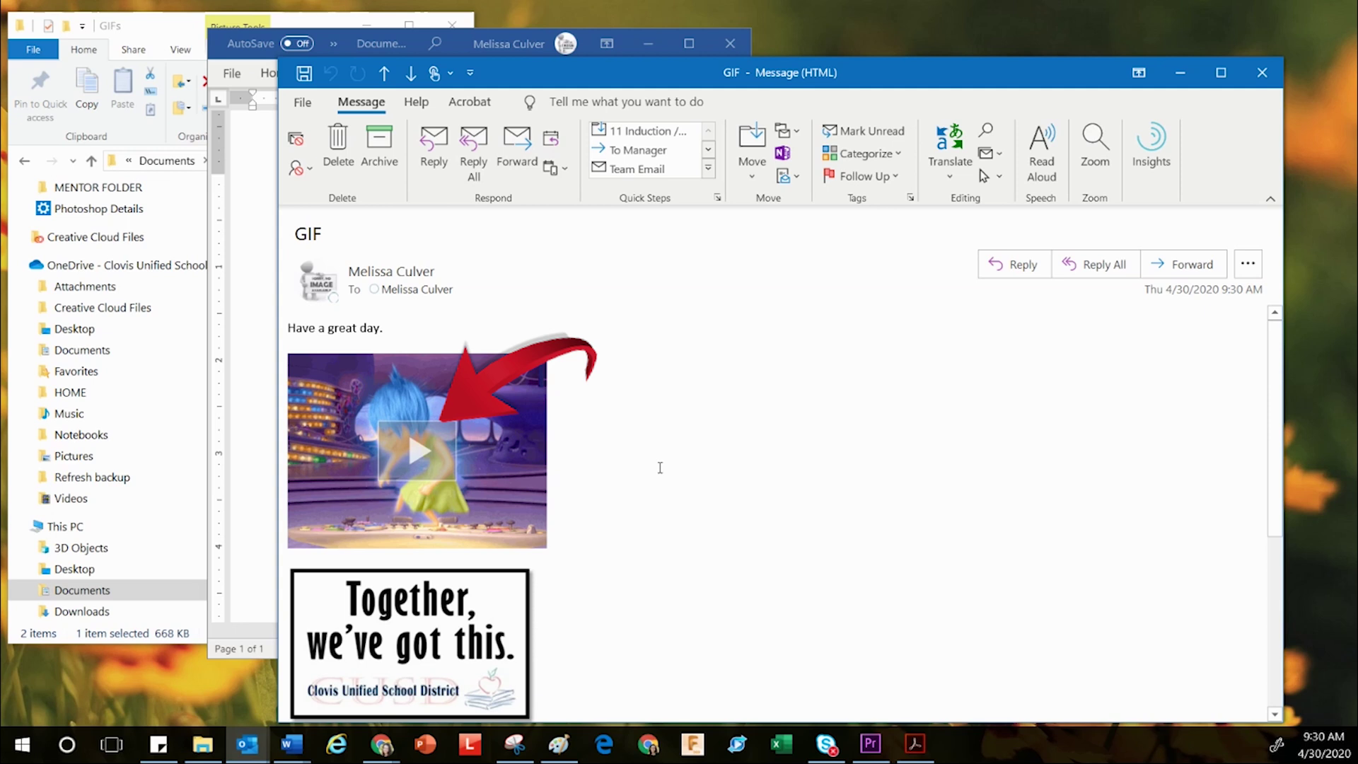
left_click(436, 459)
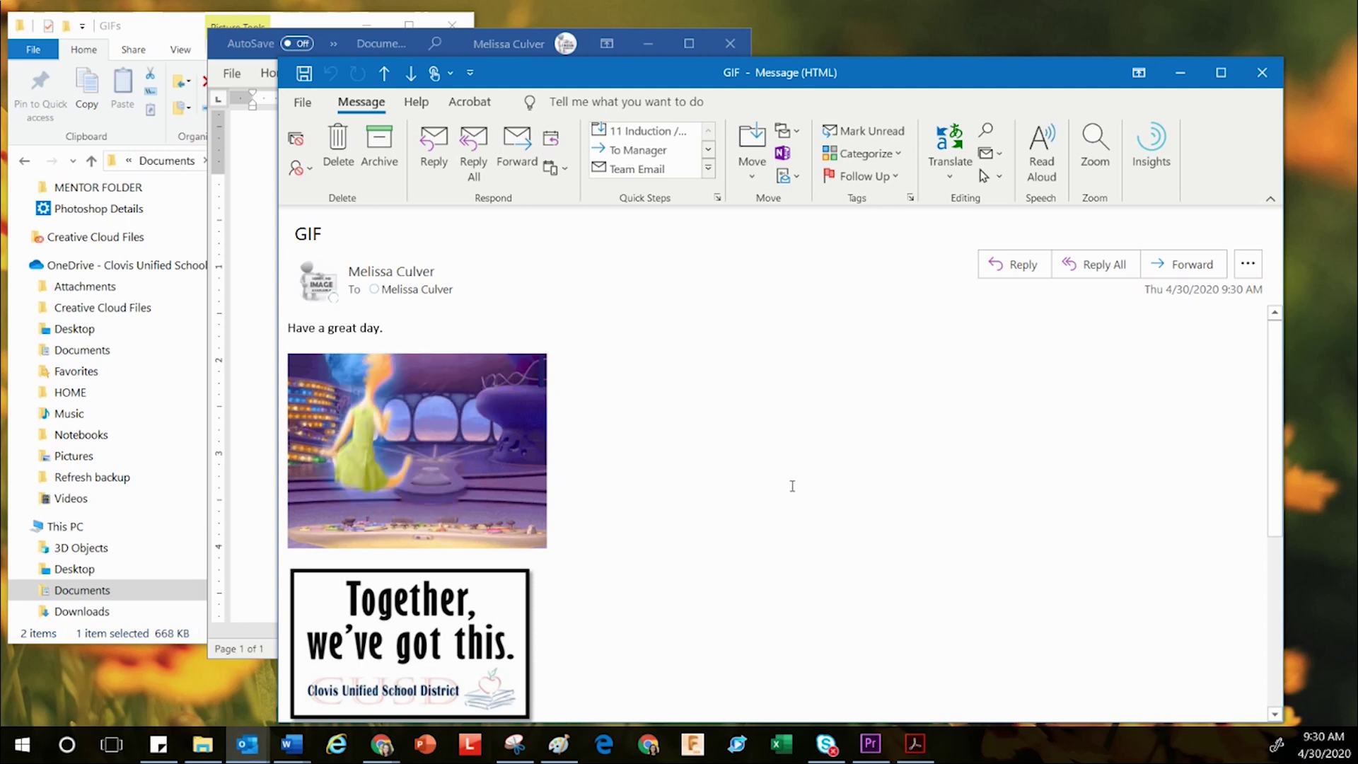